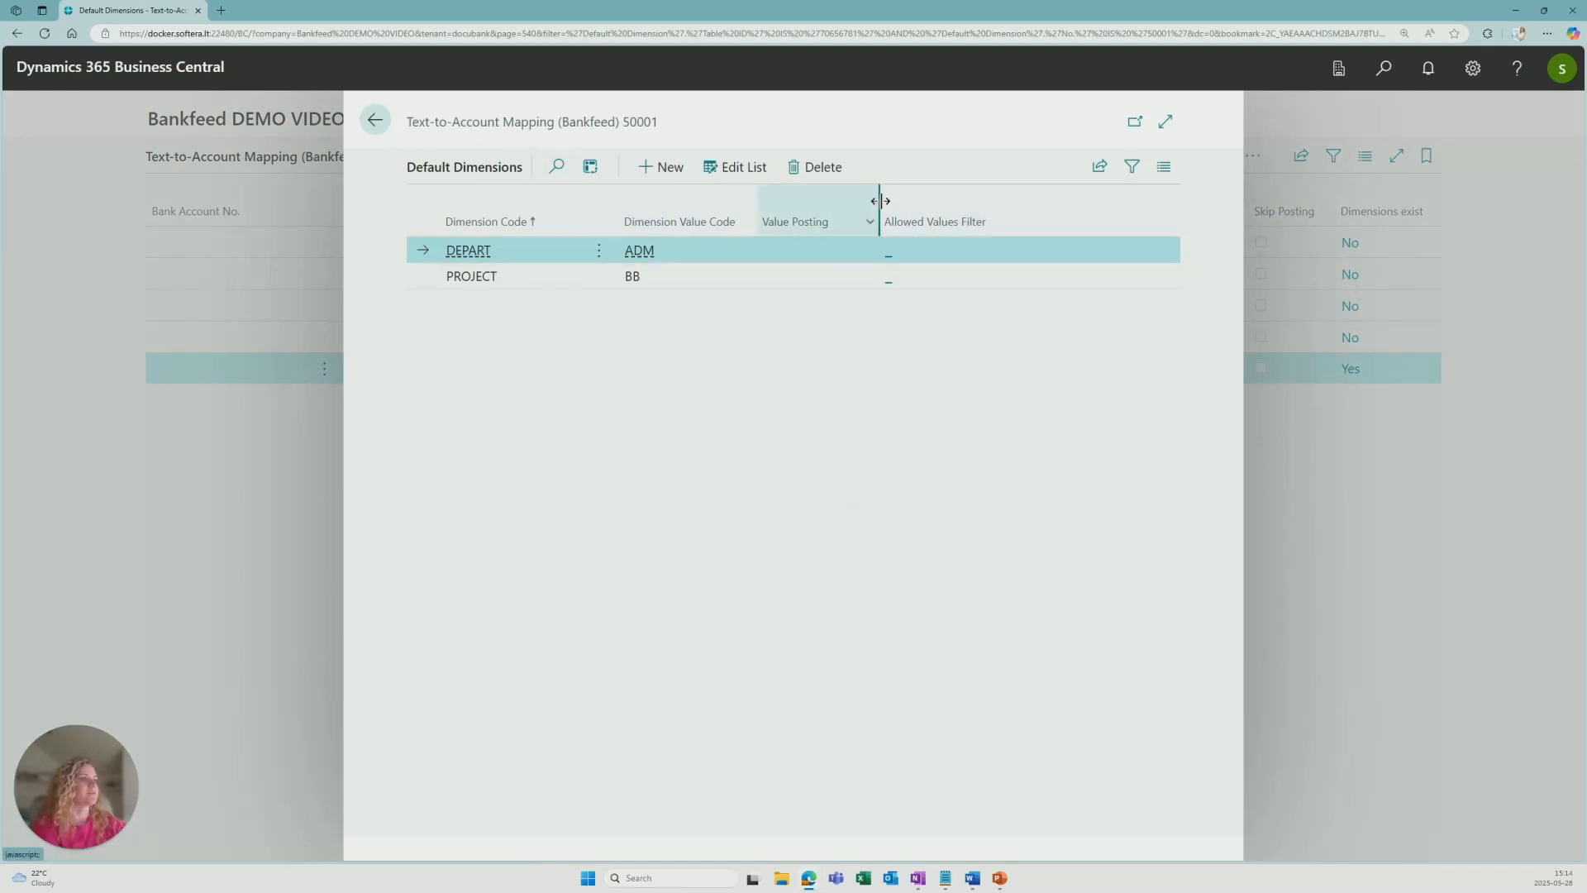
Step: Leave the mapping's default dimensions and search for the Default Dimension Priorities page to open it
{"action": "left_click", "coordinate": [374, 126]}
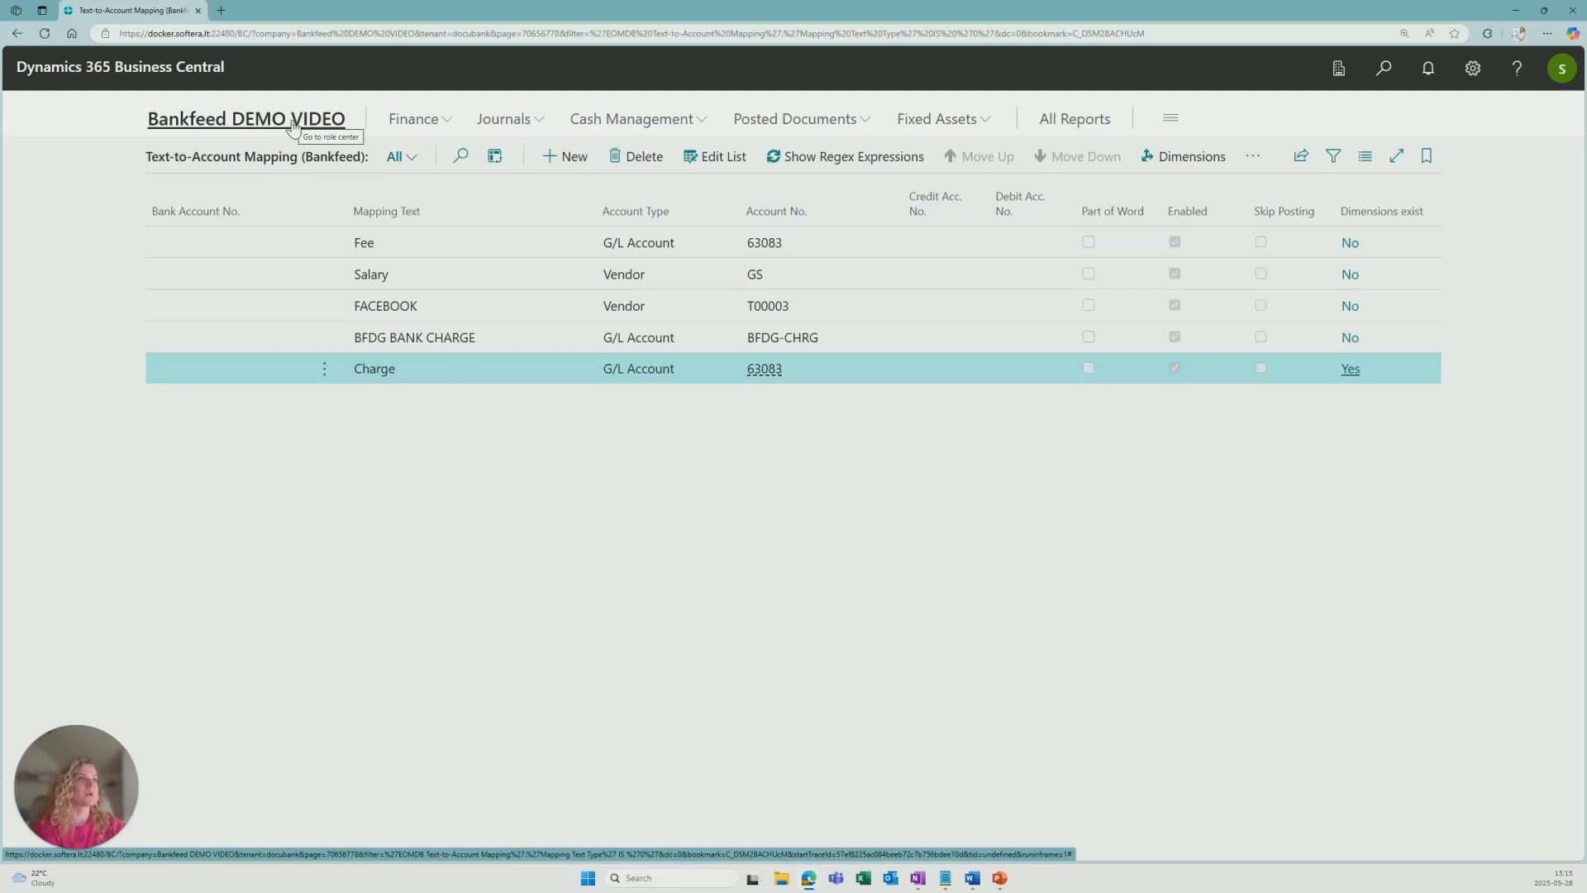
{"action": "left_click", "coordinate": [1381, 82]}
{"action": "type", "text": "dimensio"}
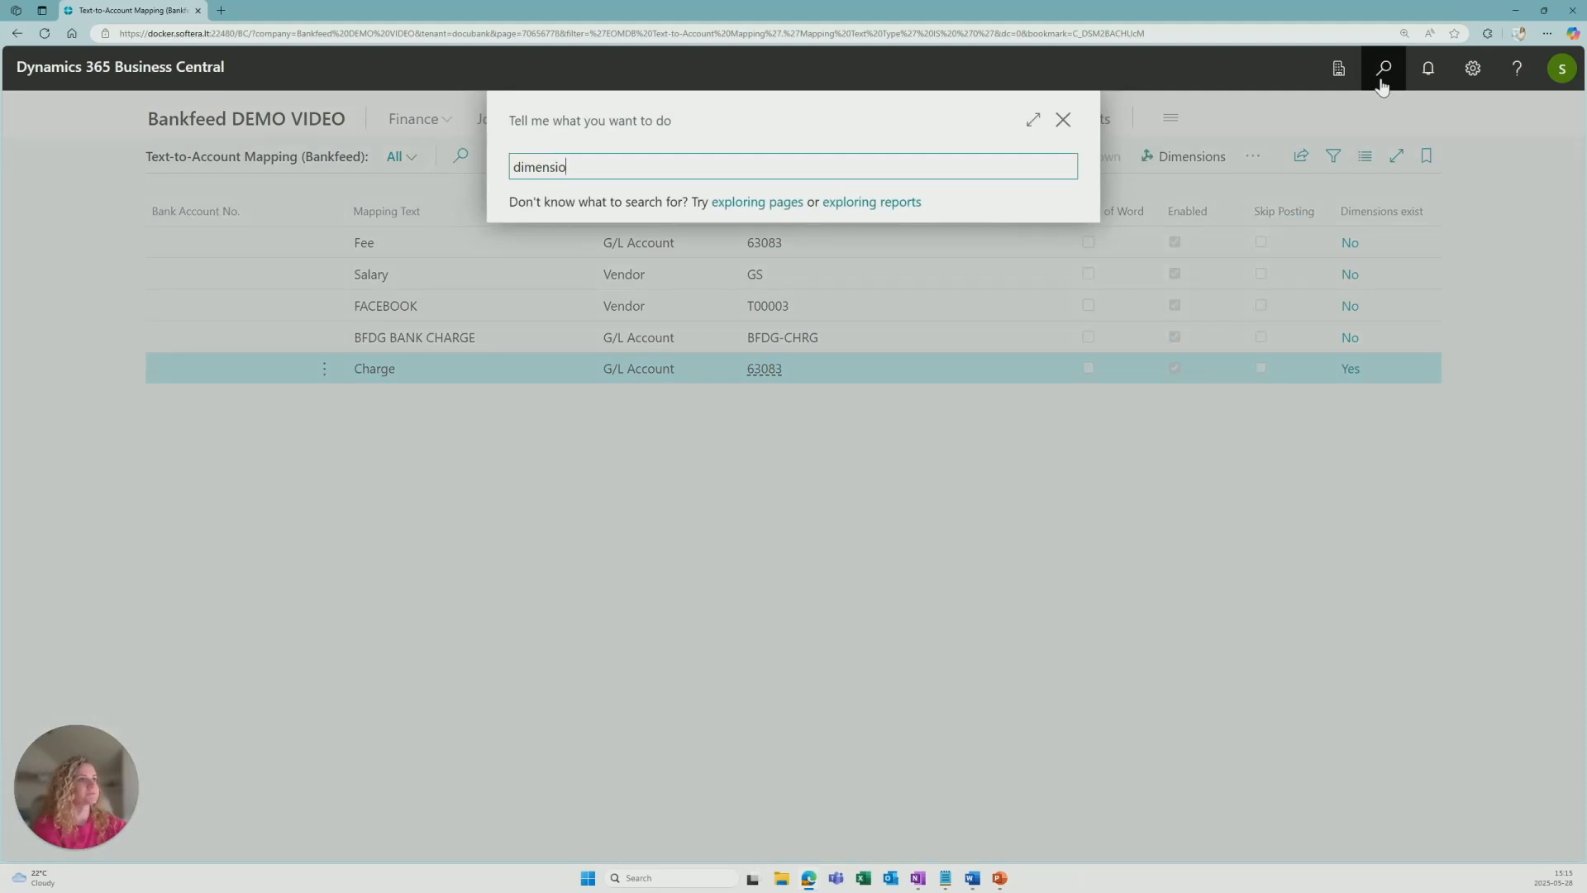
{"action": "type", "text": " priori"}
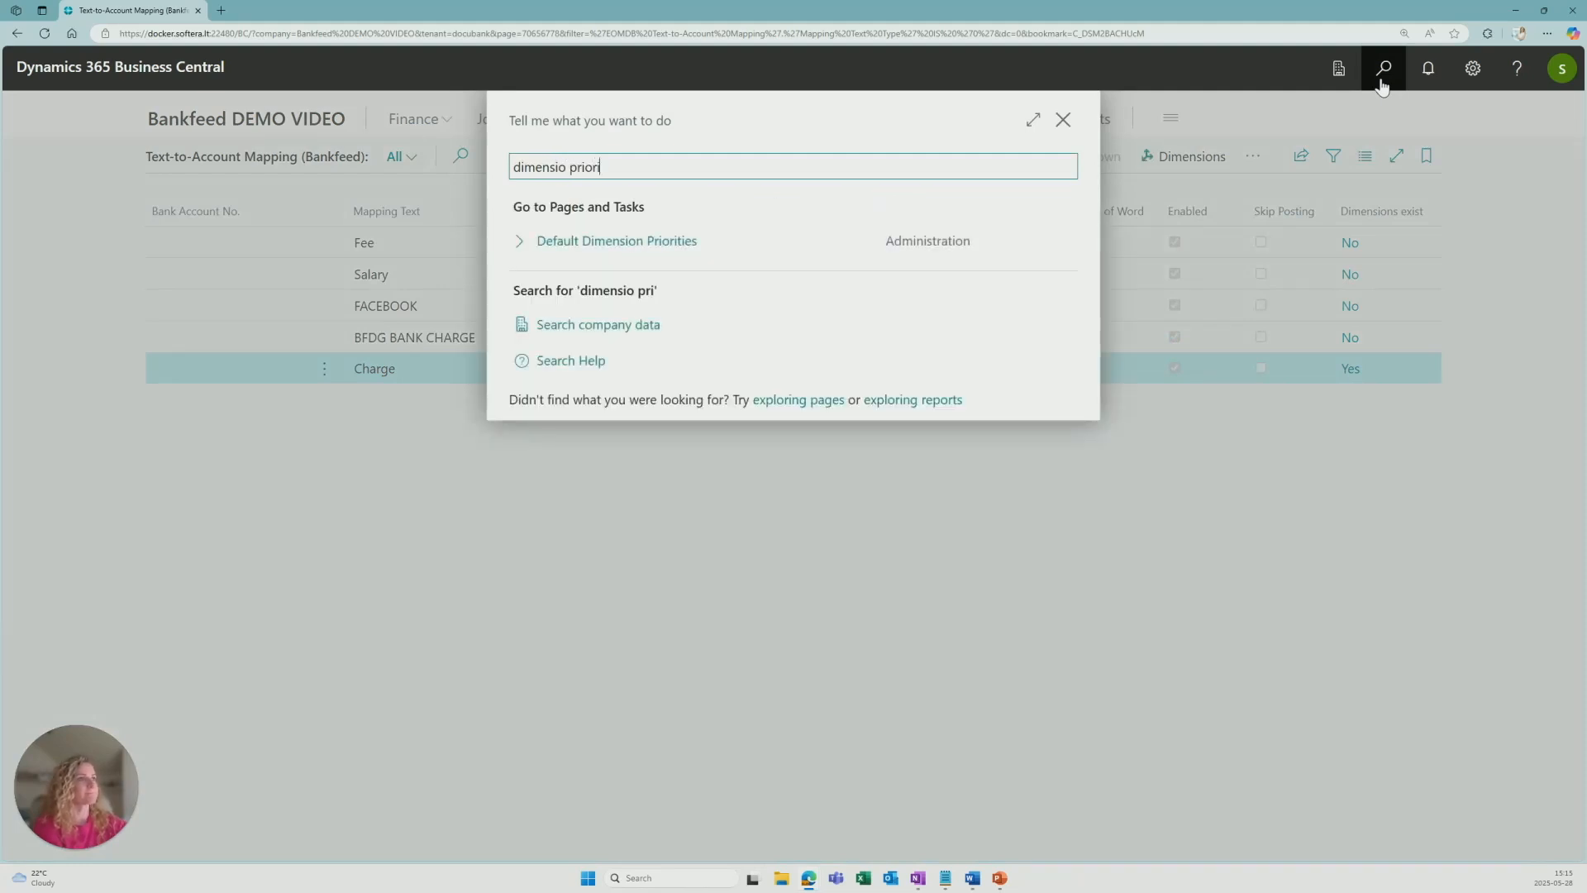
{"action": "left_click", "coordinate": [701, 242]}
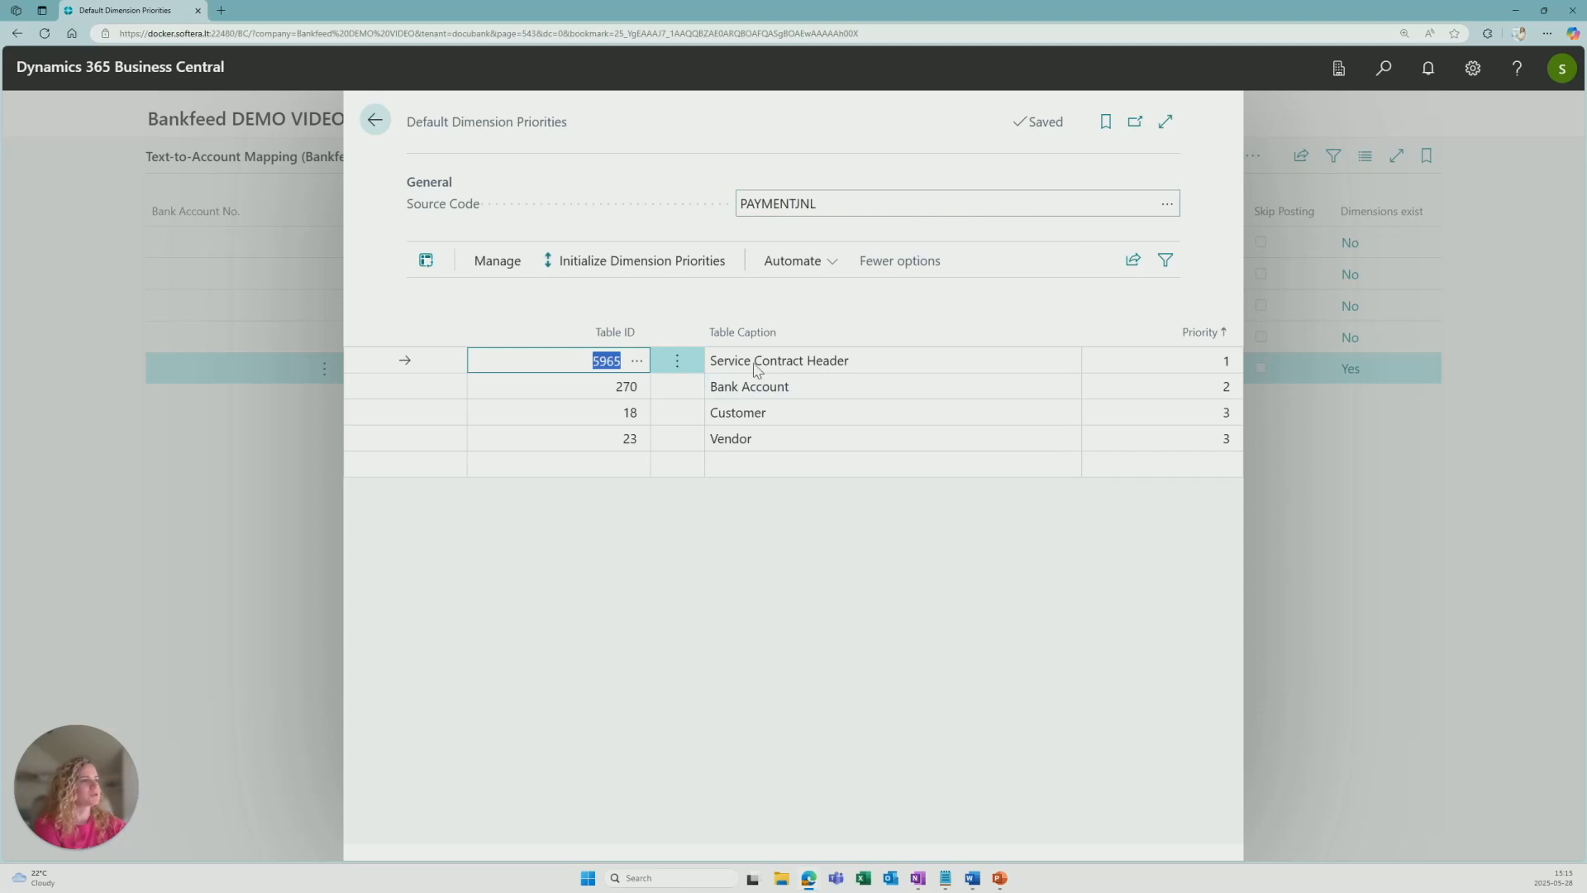
Step: For source code PAYMENTJNL, set the first priority line's table to 70656781, Text-to-Account Mapping (Bankfeed)
{"action": "left_click", "coordinate": [637, 364]}
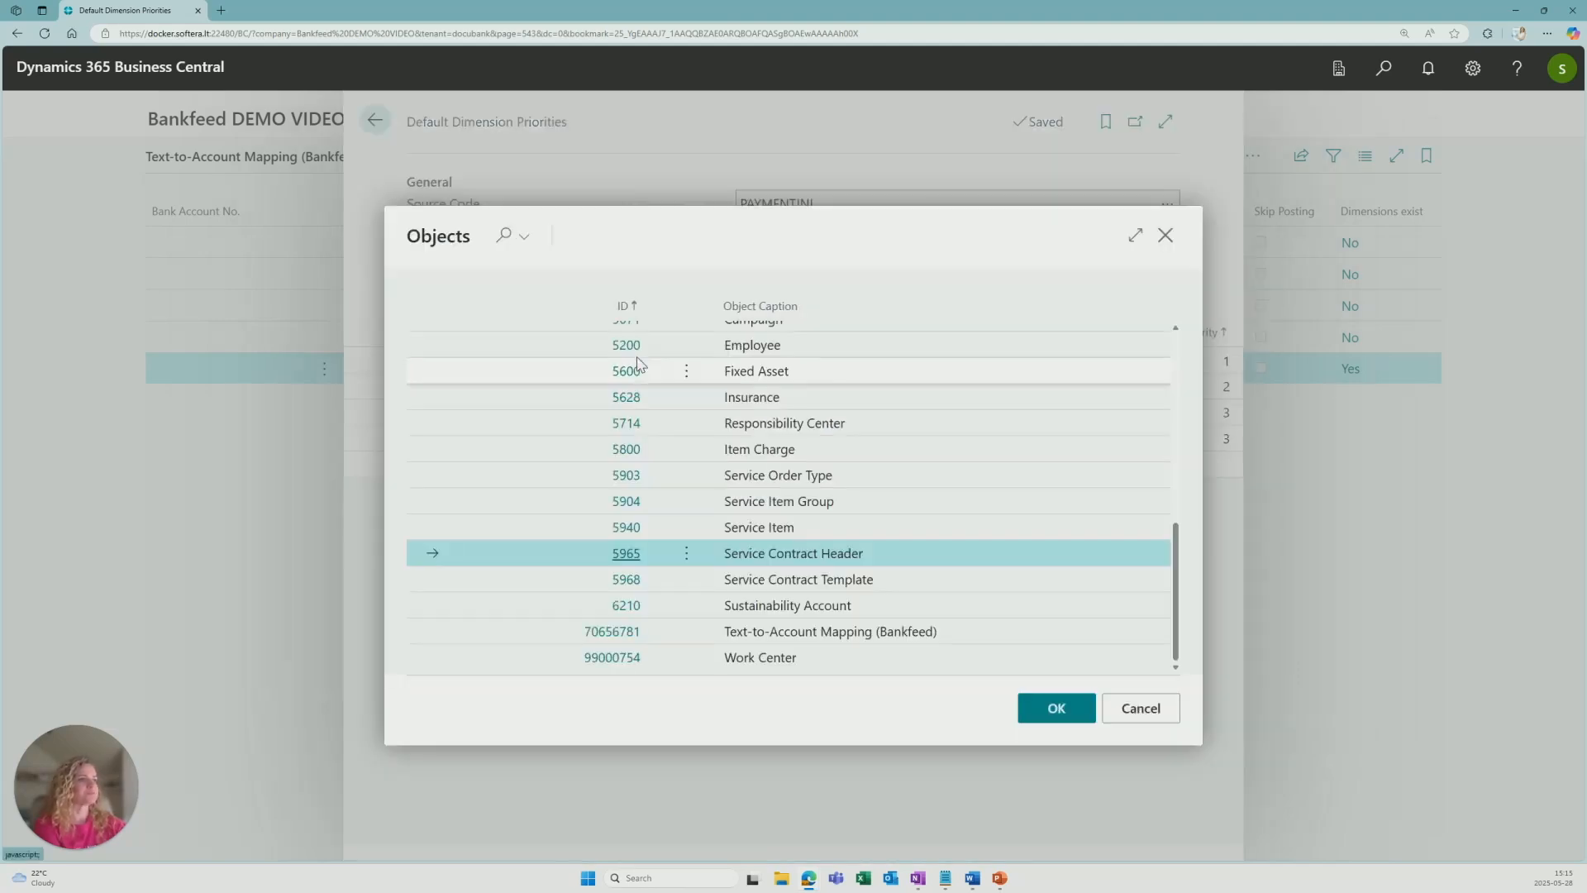
{"action": "left_click", "coordinate": [539, 637]}
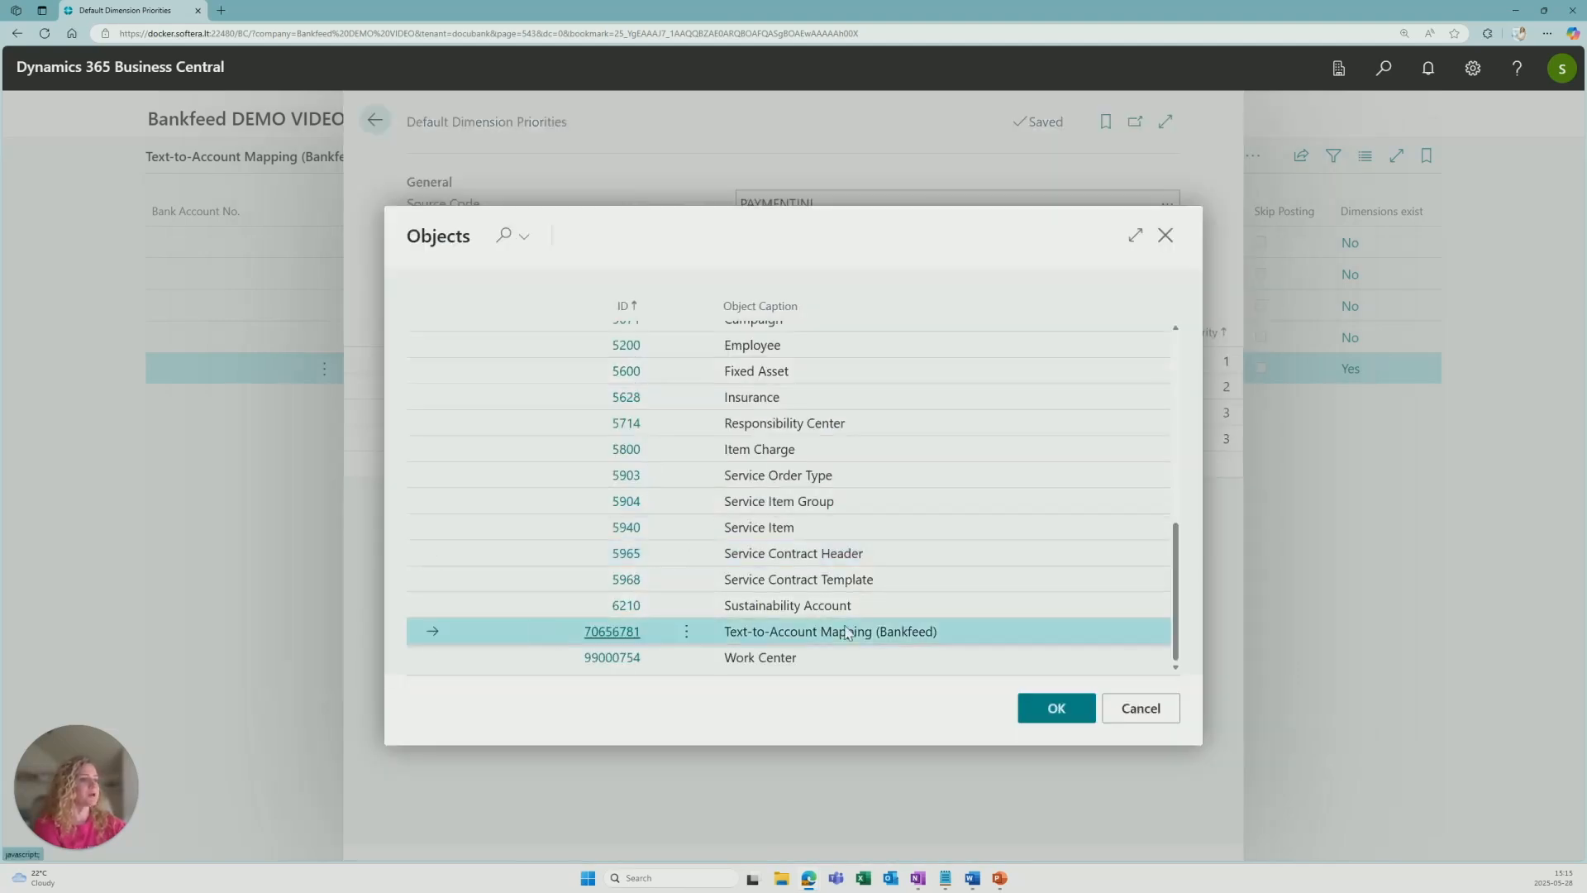
{"action": "left_click", "coordinate": [1057, 707]}
{"action": "left_click", "coordinate": [939, 365]}
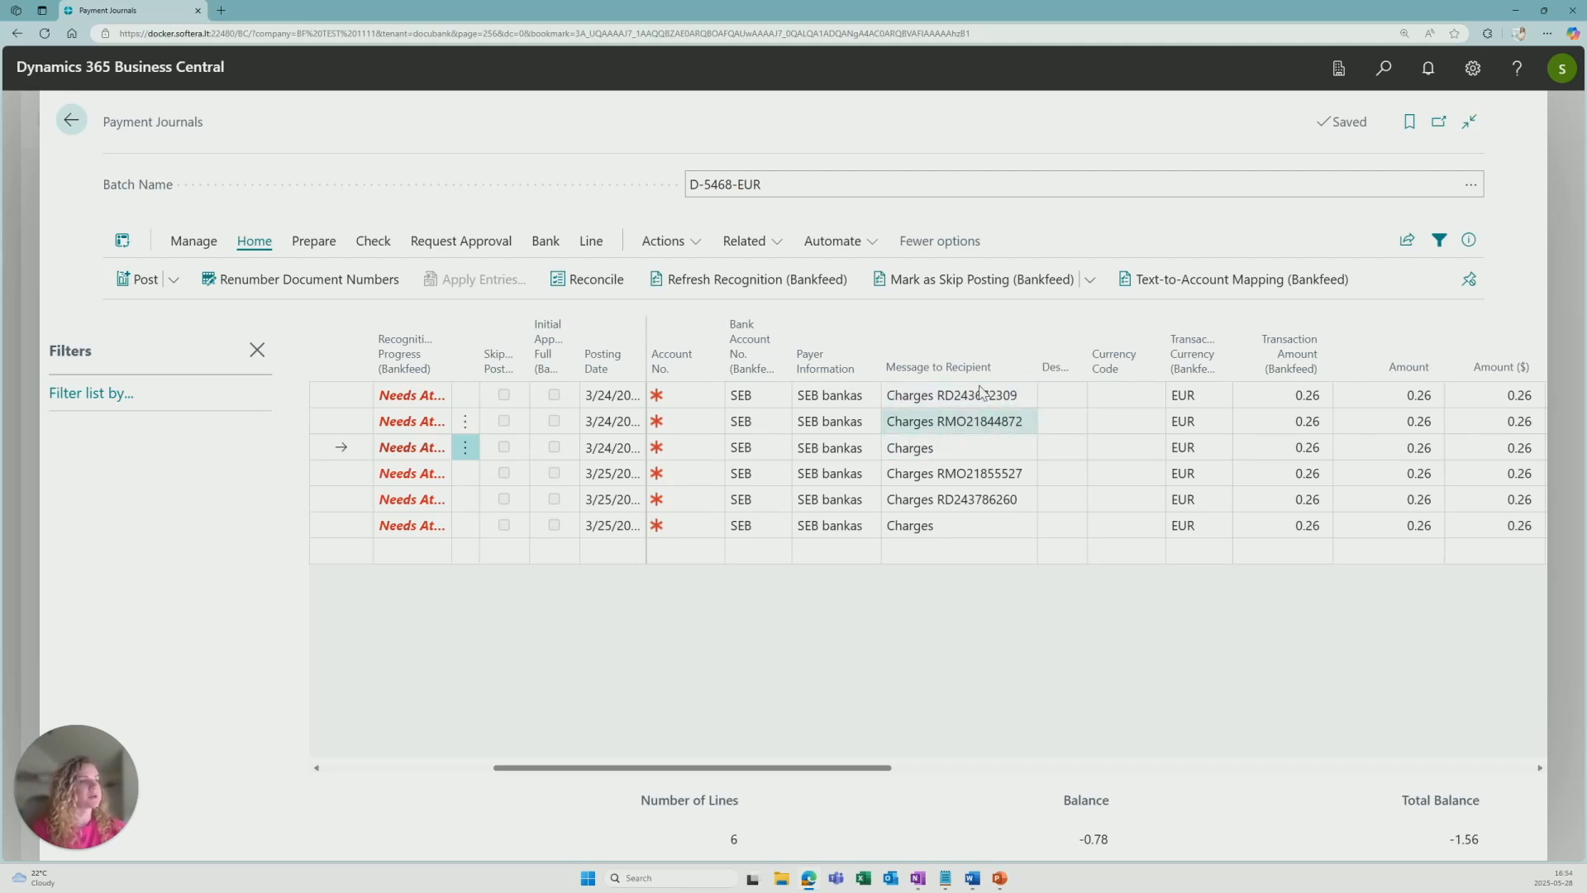
Step: Examine the third payment line's message to recipient and the account assigned to Charges in the Text-to-Account Mapping
{"action": "left_click", "coordinate": [938, 447]}
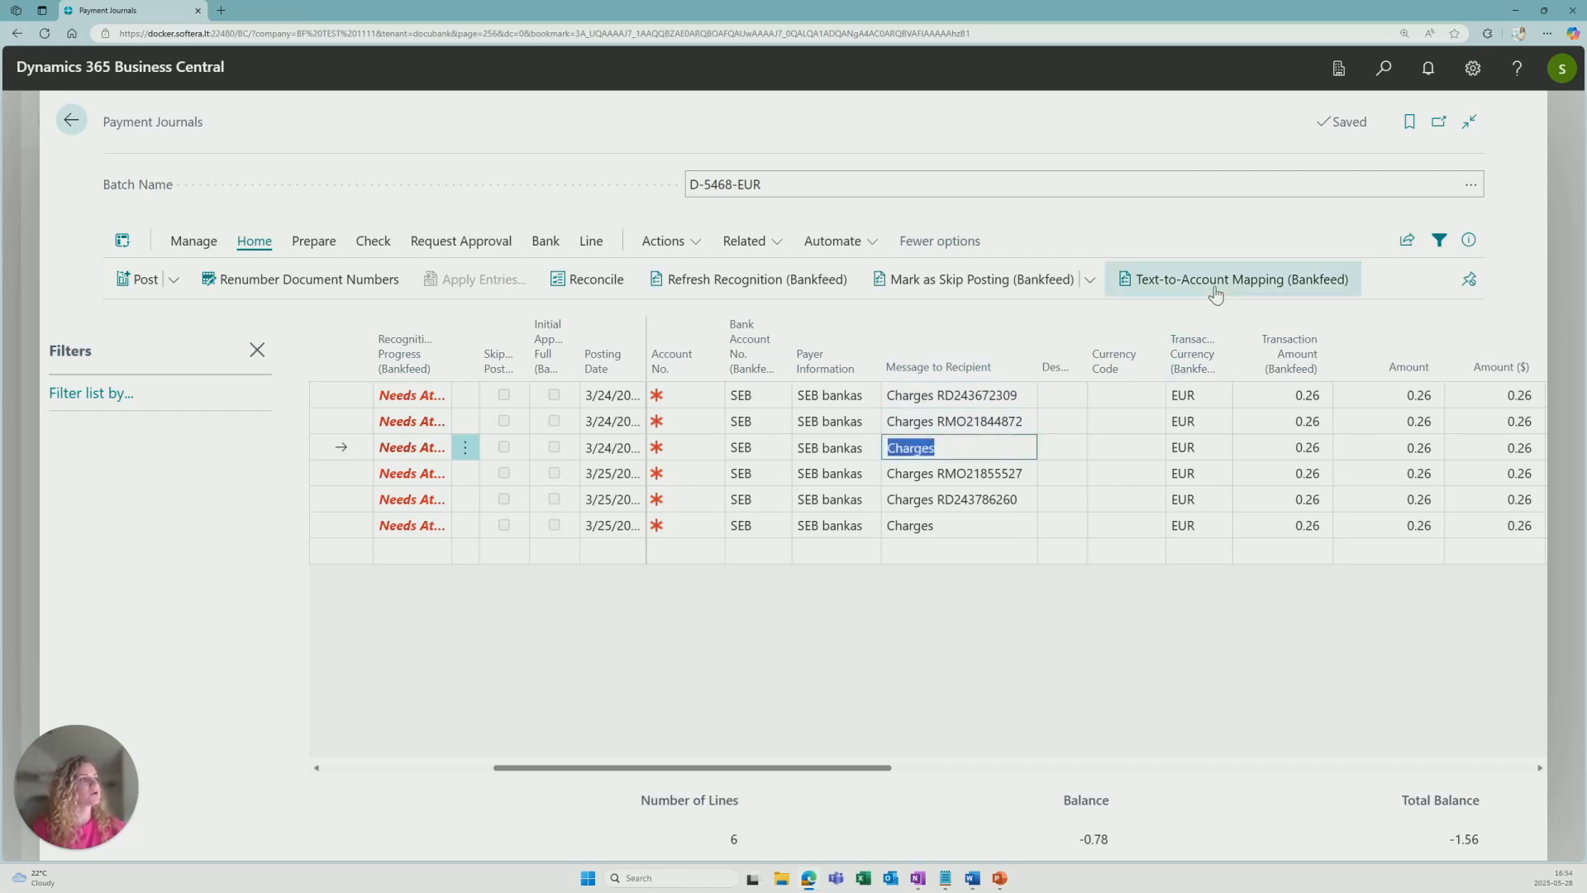
{"action": "left_click", "coordinate": [1299, 287]}
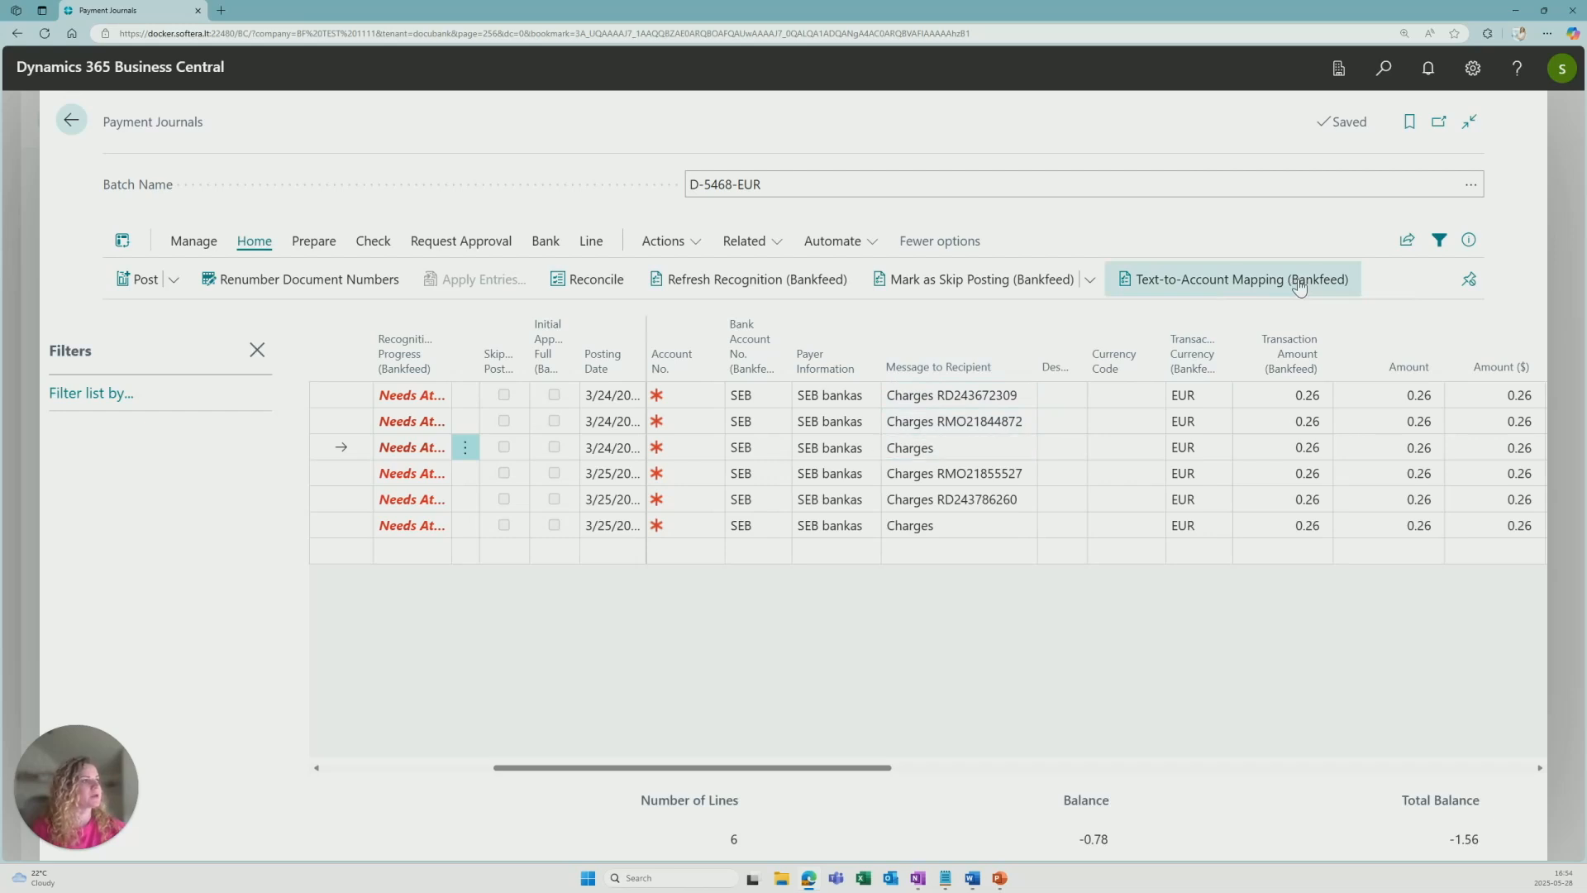
{"action": "left_click", "coordinate": [637, 265]}
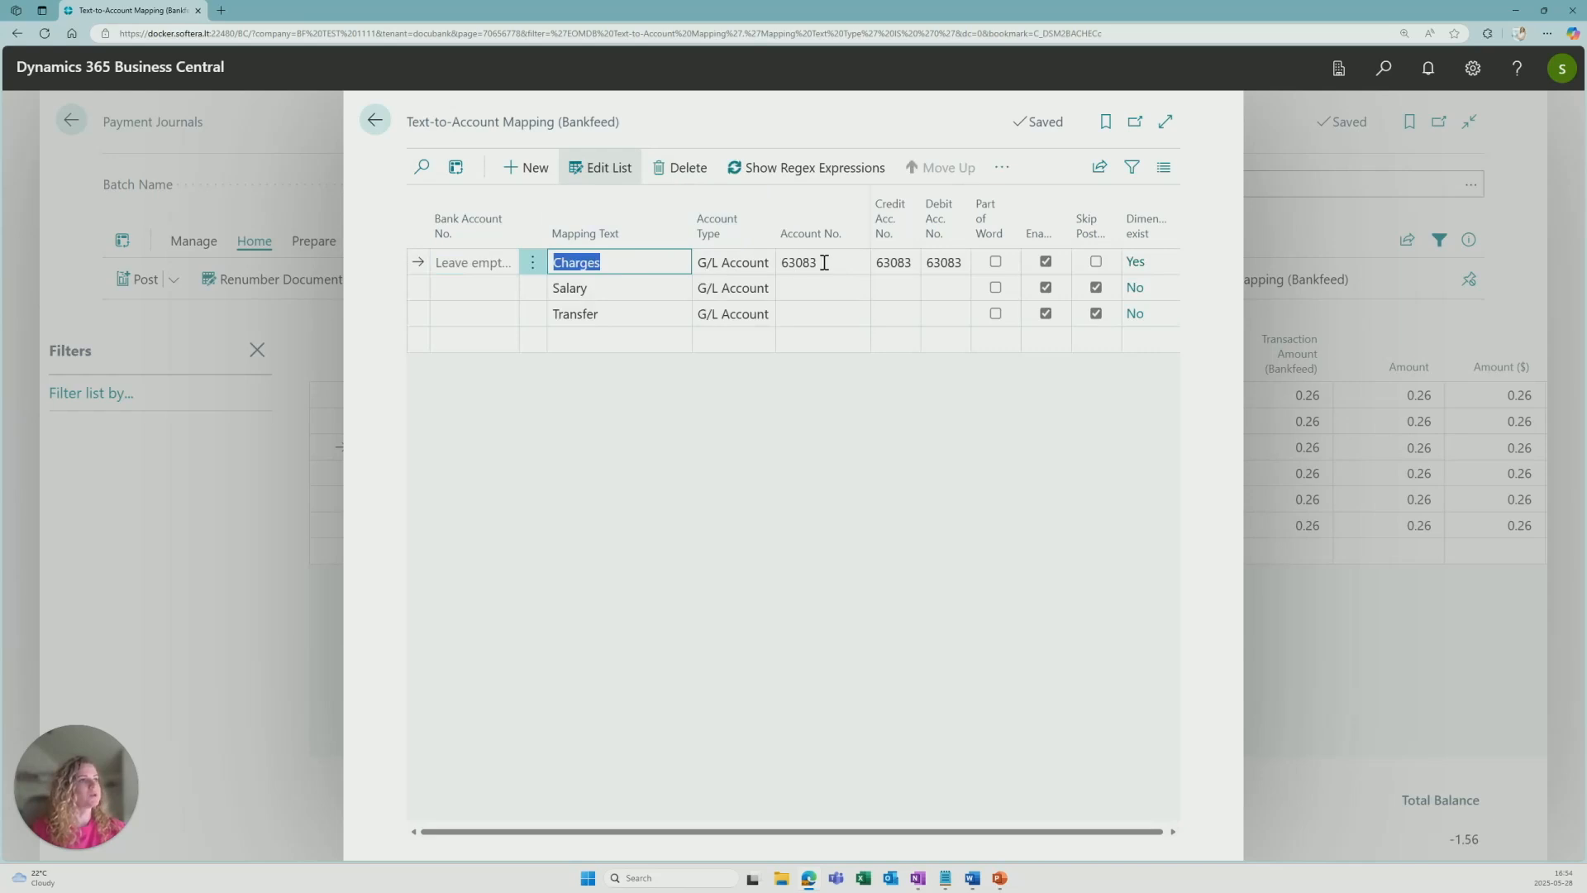
{"action": "left_click", "coordinate": [374, 120]}
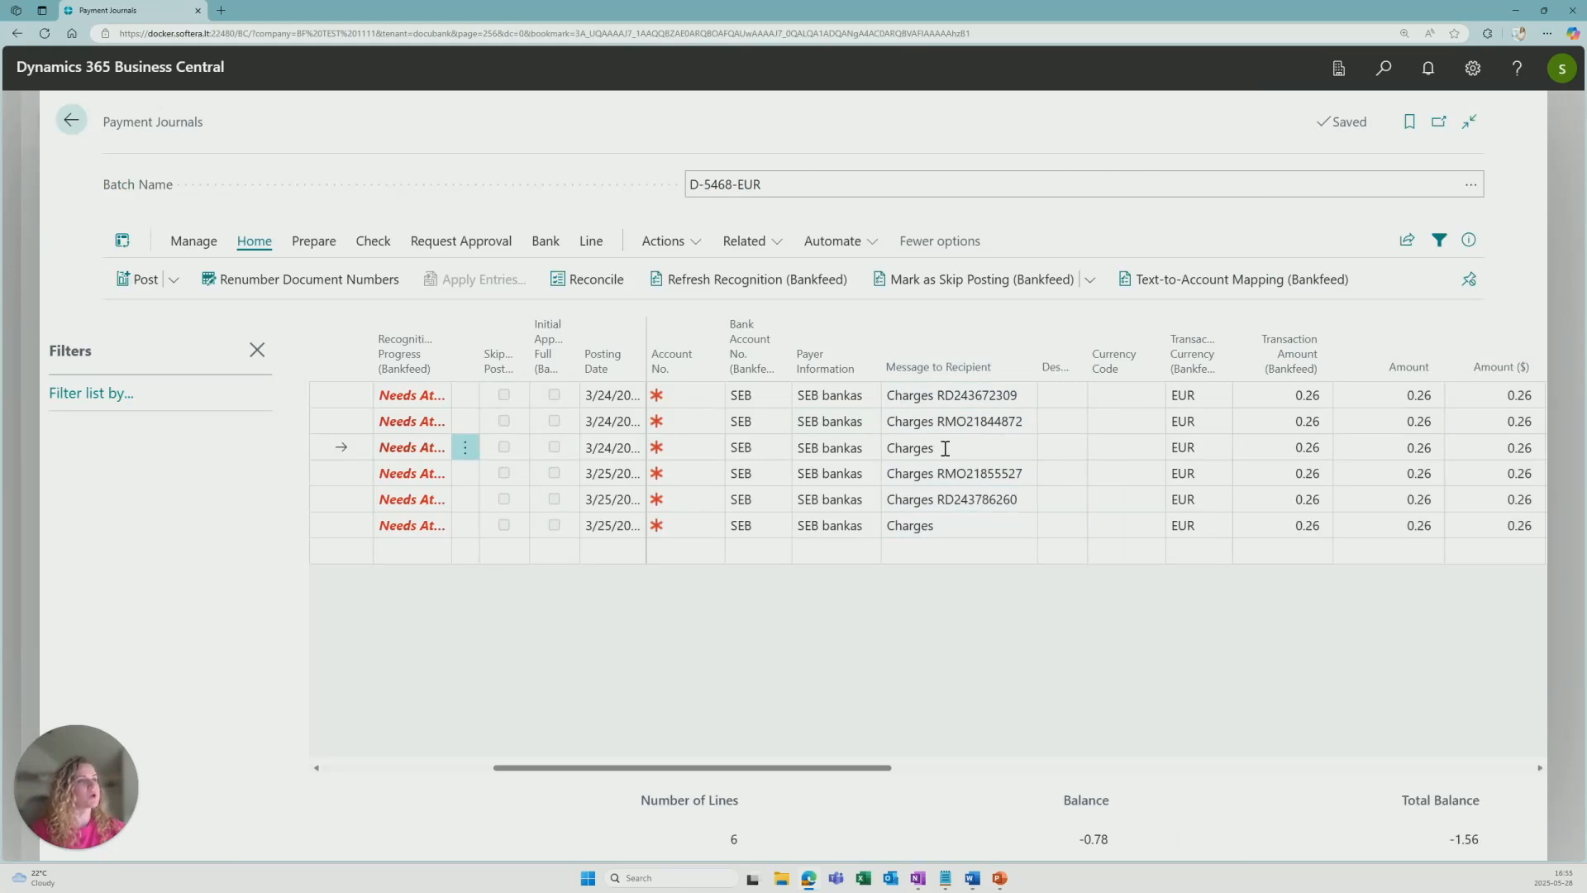
Step: Examine the regex expressions in the Text-to-Account Mapping for RM and RD charges and their account numbers, and return to the payment journal
{"action": "left_click", "coordinate": [1265, 285]}
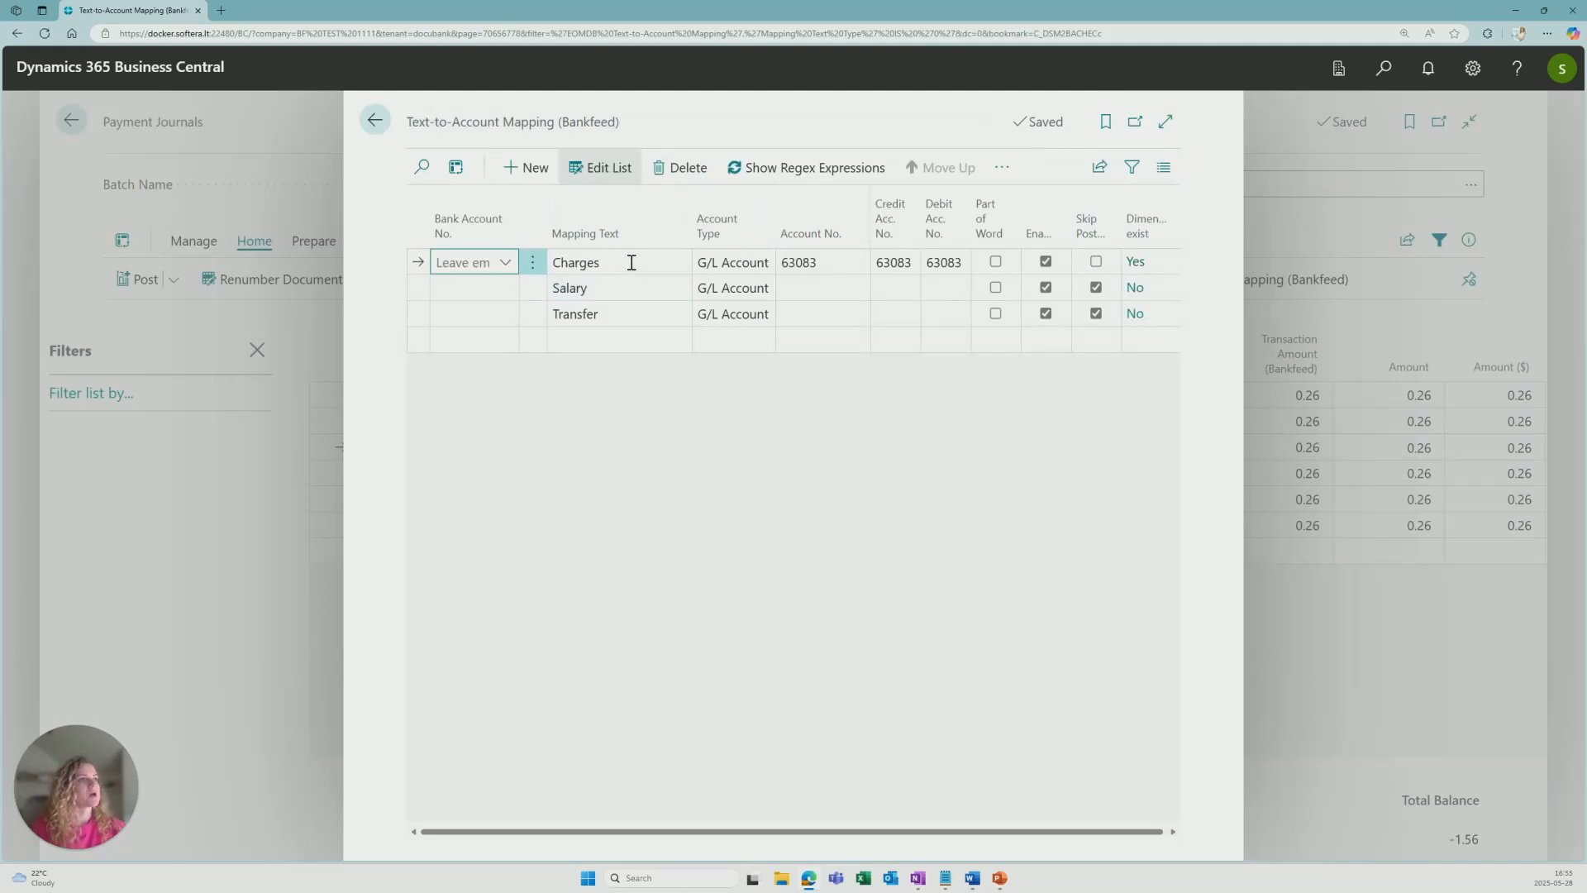
{"action": "left_click", "coordinate": [631, 262]}
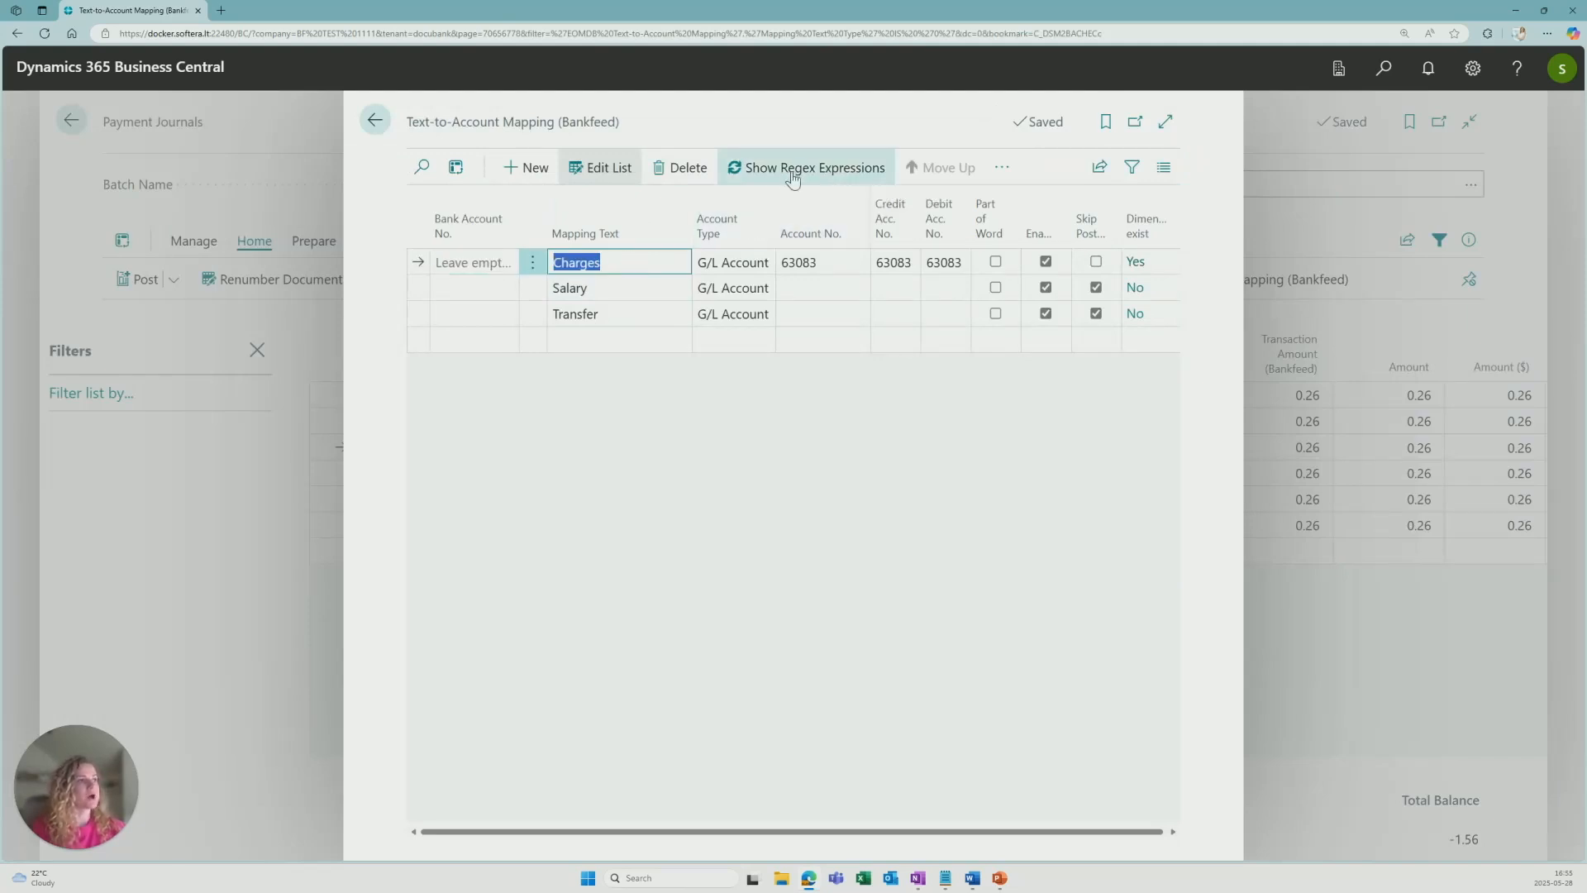
{"action": "left_click", "coordinate": [831, 176]}
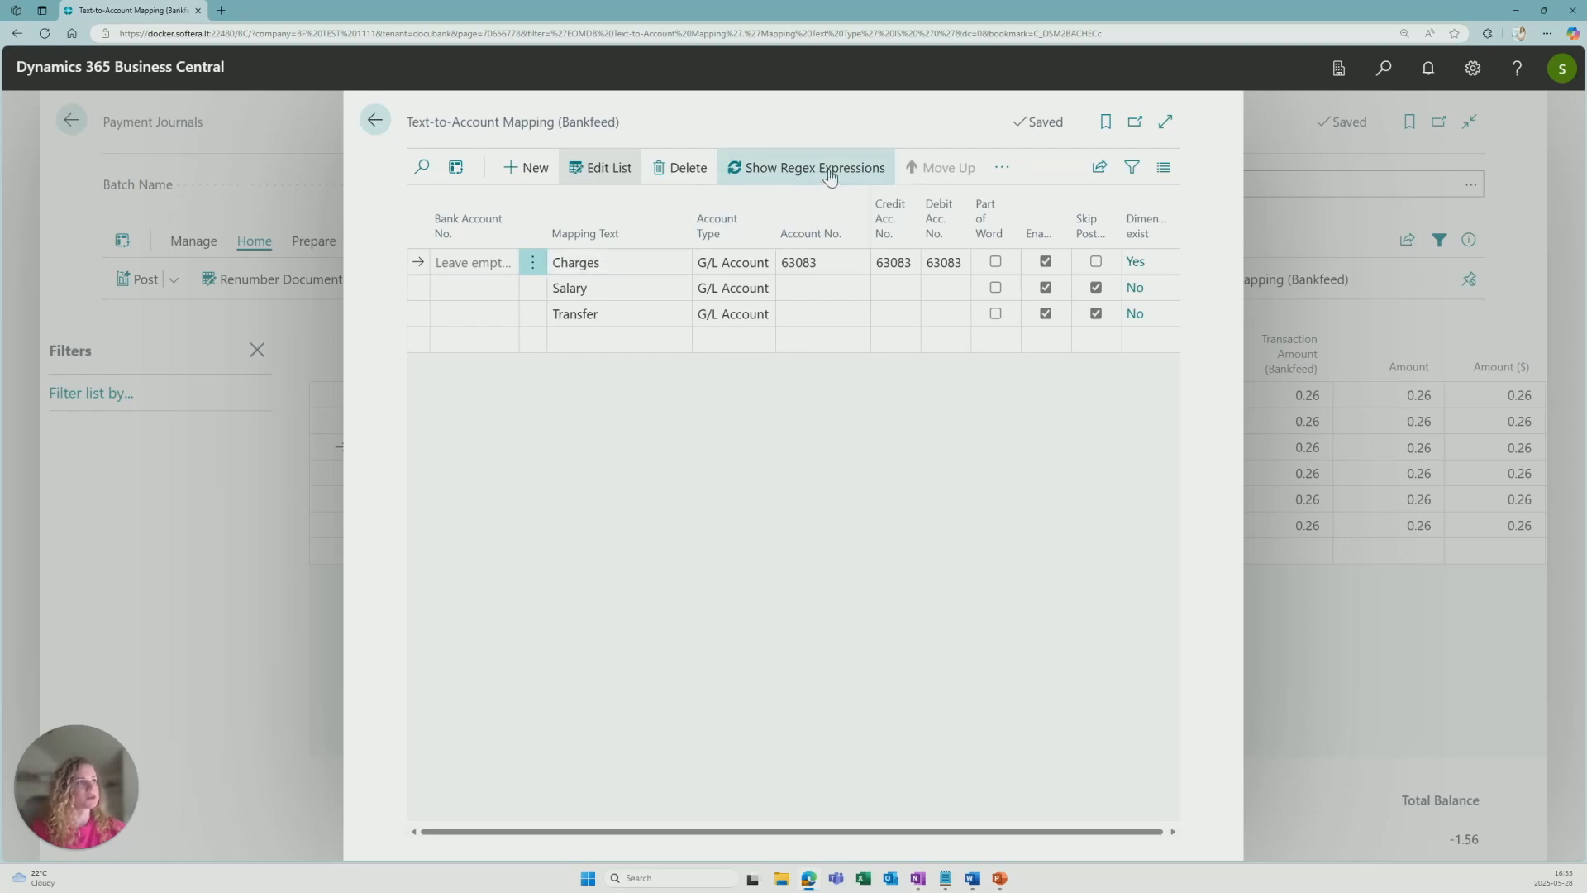
{"action": "left_click", "coordinate": [670, 262]}
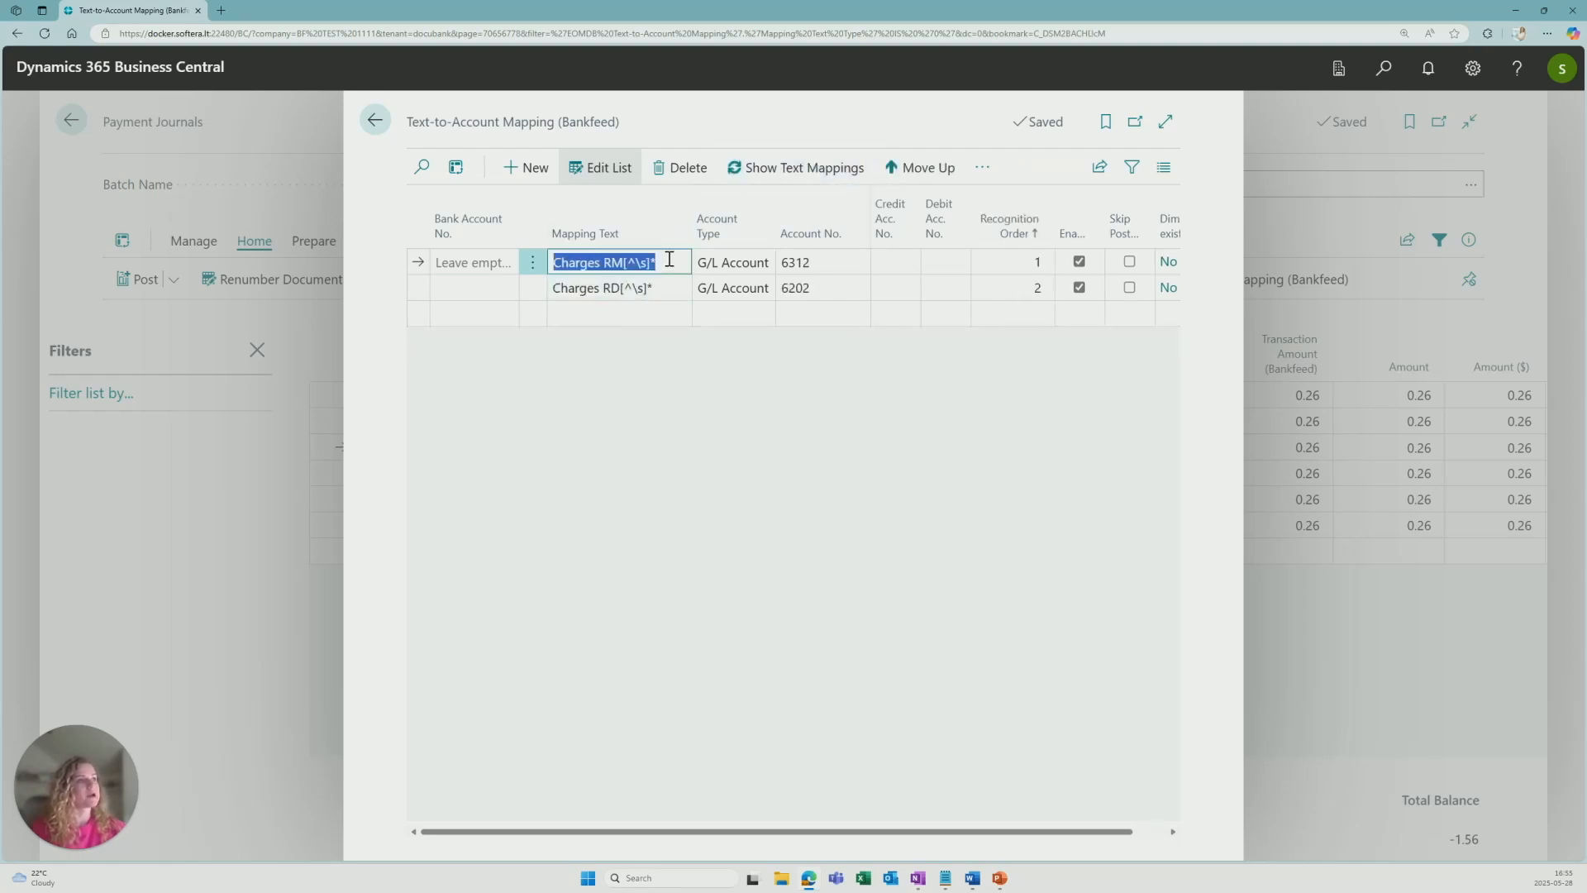
{"action": "left_click", "coordinate": [669, 291]}
{"action": "left_click", "coordinate": [670, 262]}
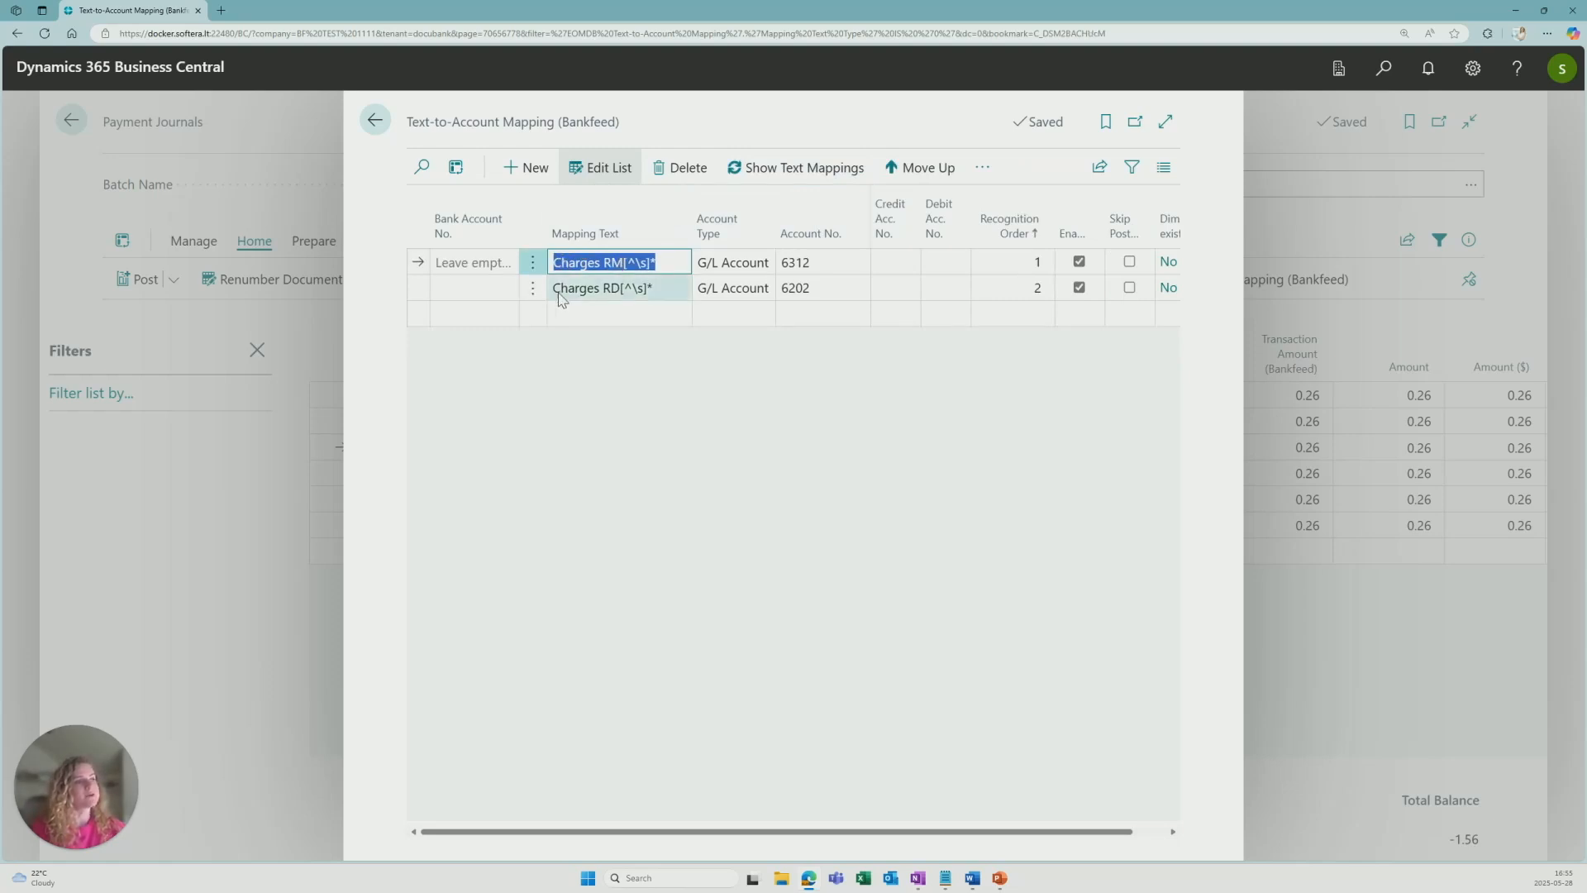
{"action": "left_click", "coordinate": [814, 262]}
{"action": "left_click", "coordinate": [826, 293]}
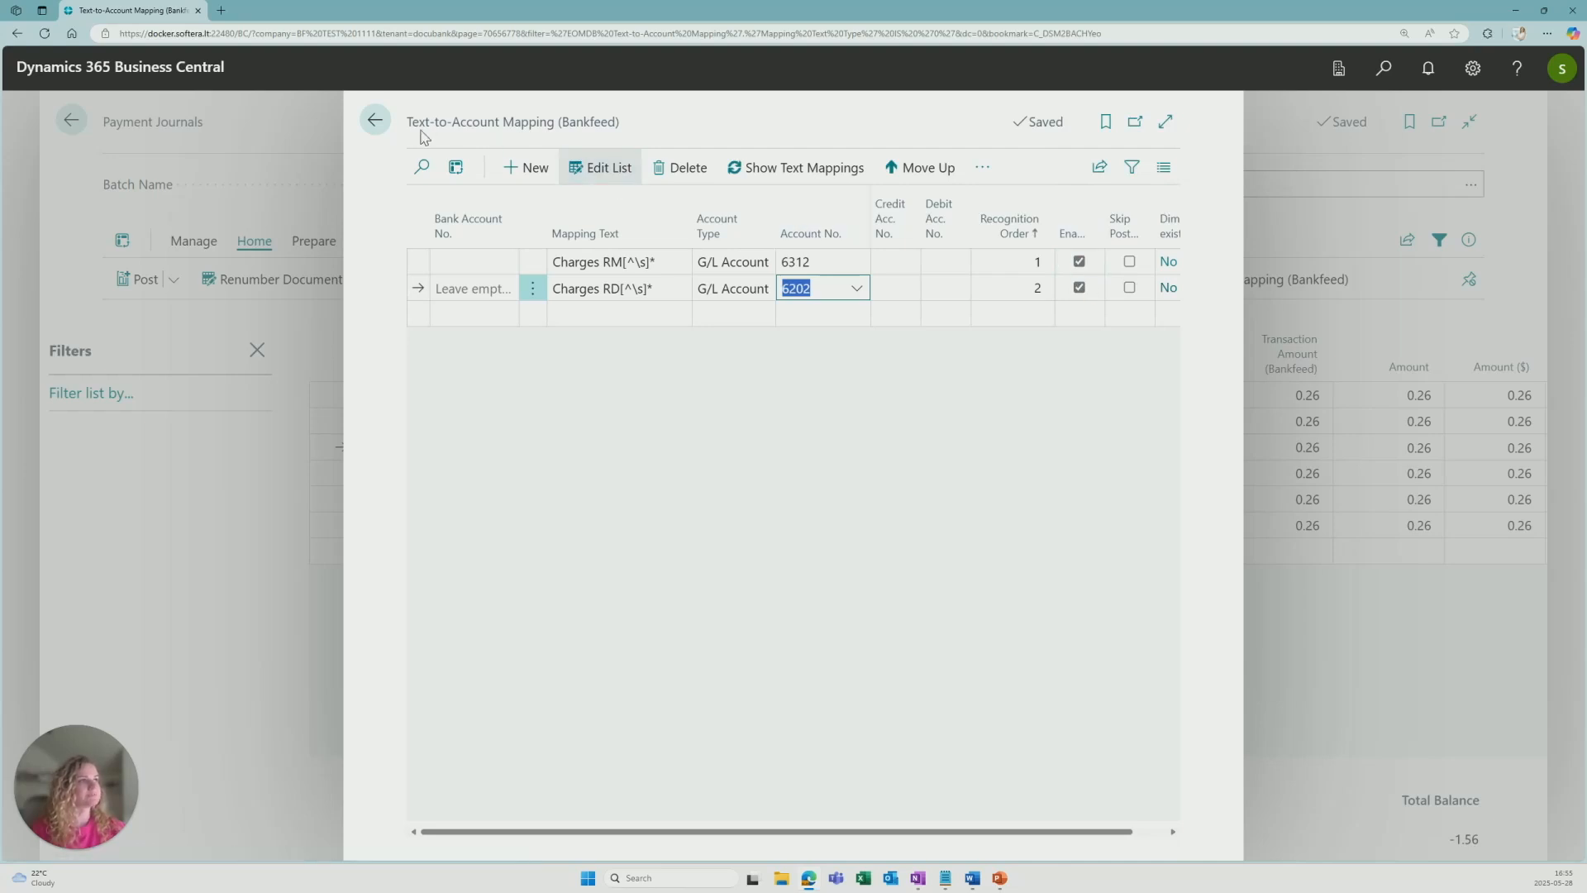
{"action": "left_click", "coordinate": [798, 169]}
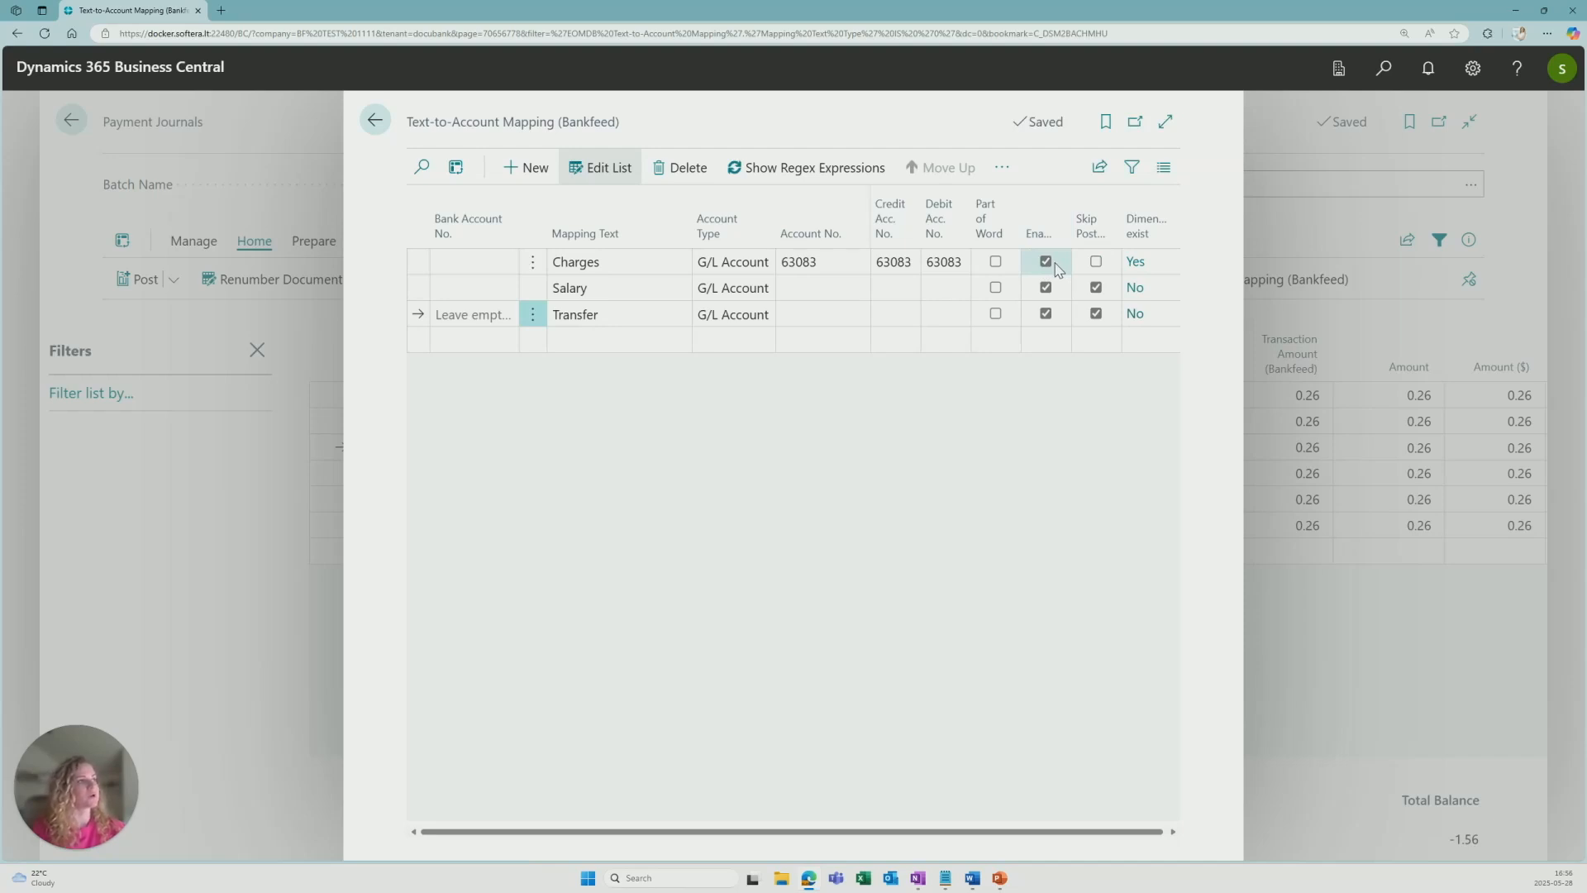
{"action": "left_click", "coordinate": [376, 122]}
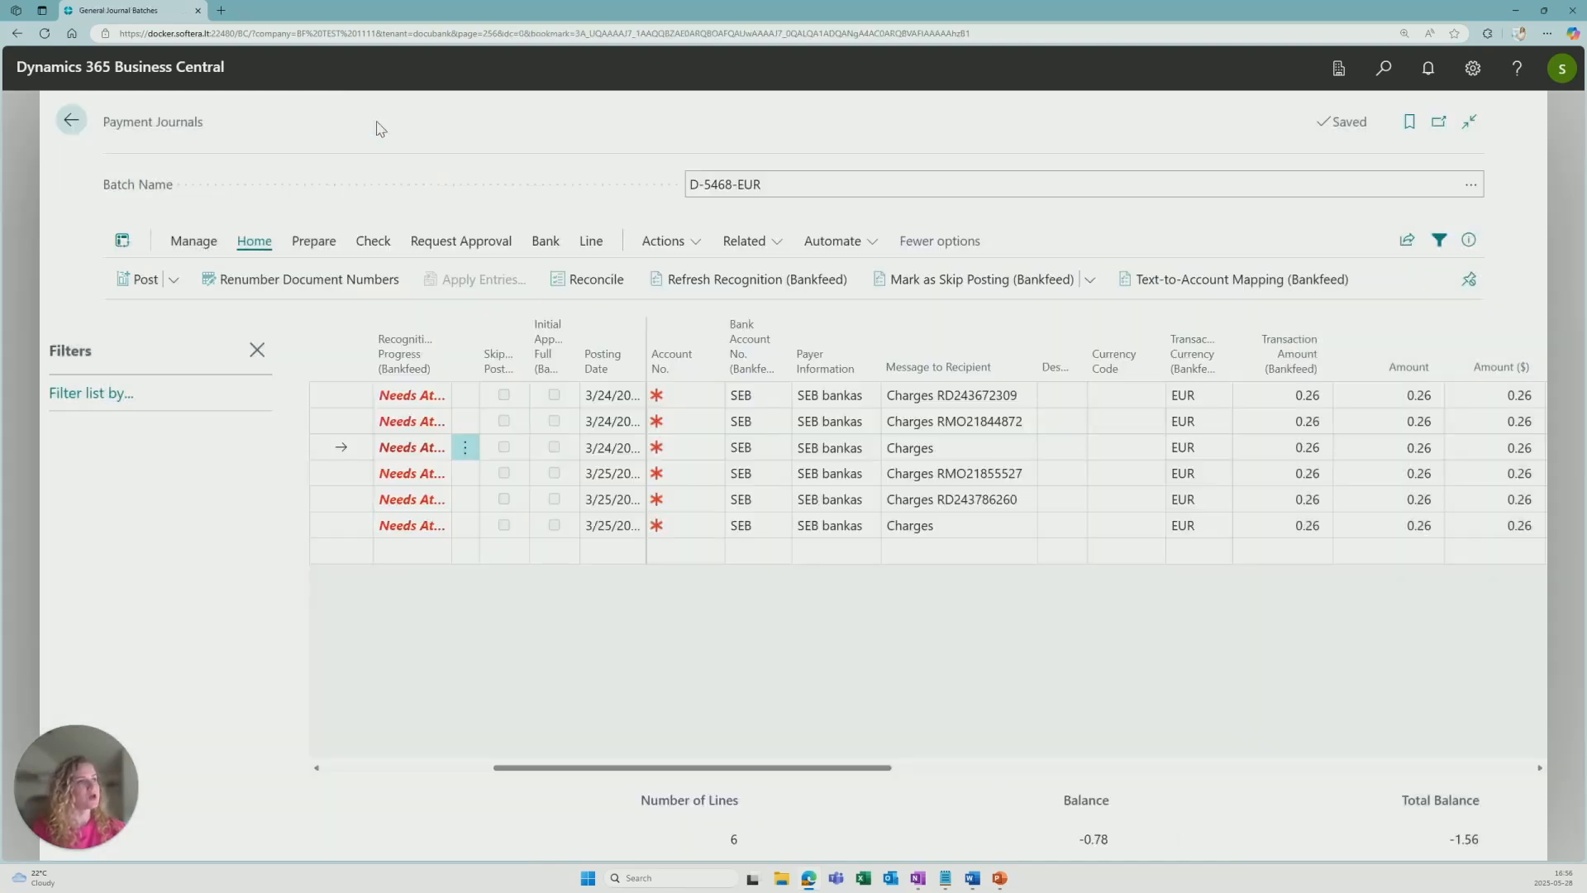
Step: Select all payment lines in batch D-5468-EUR and refresh their Bankfeed recognition
{"action": "left_click", "coordinate": [346, 405], "text": "ctrl"}
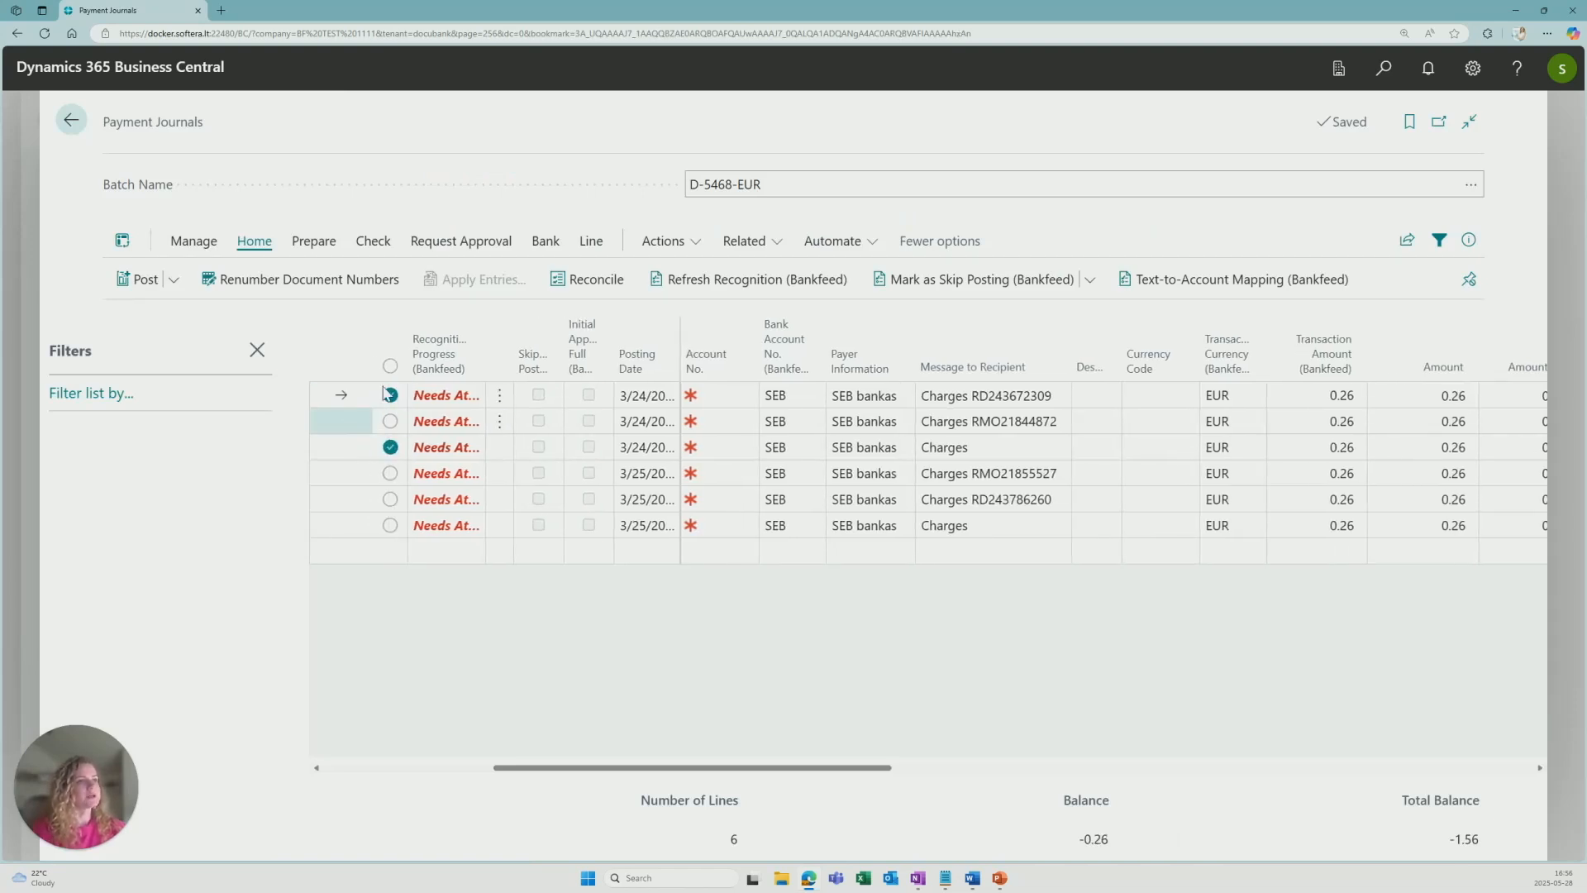
{"action": "left_click", "coordinate": [390, 366]}
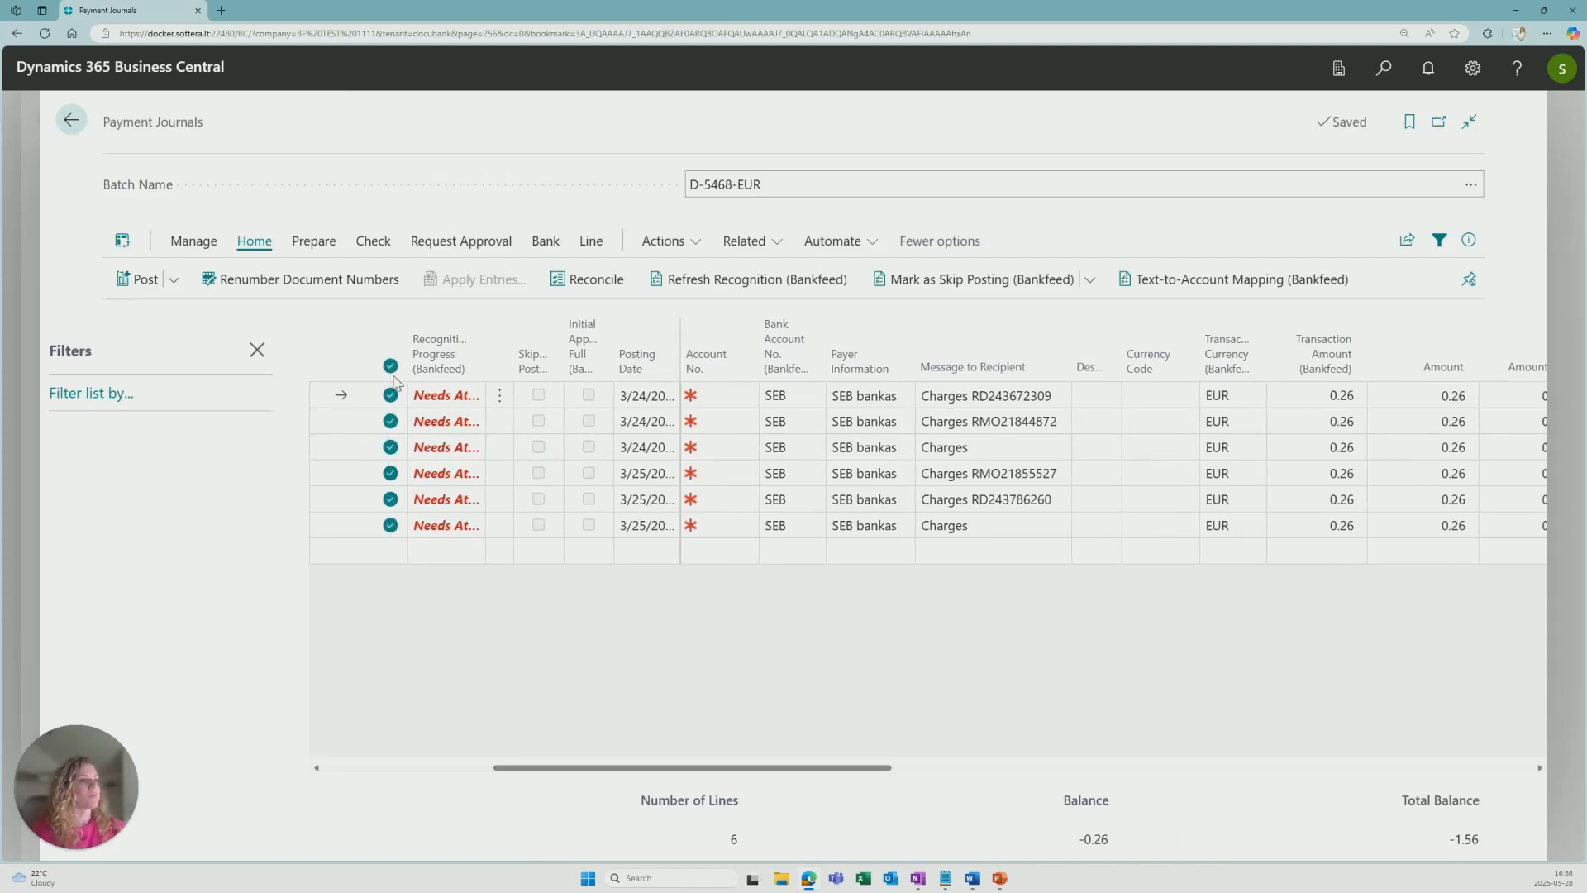
{"action": "left_click", "coordinate": [768, 281]}
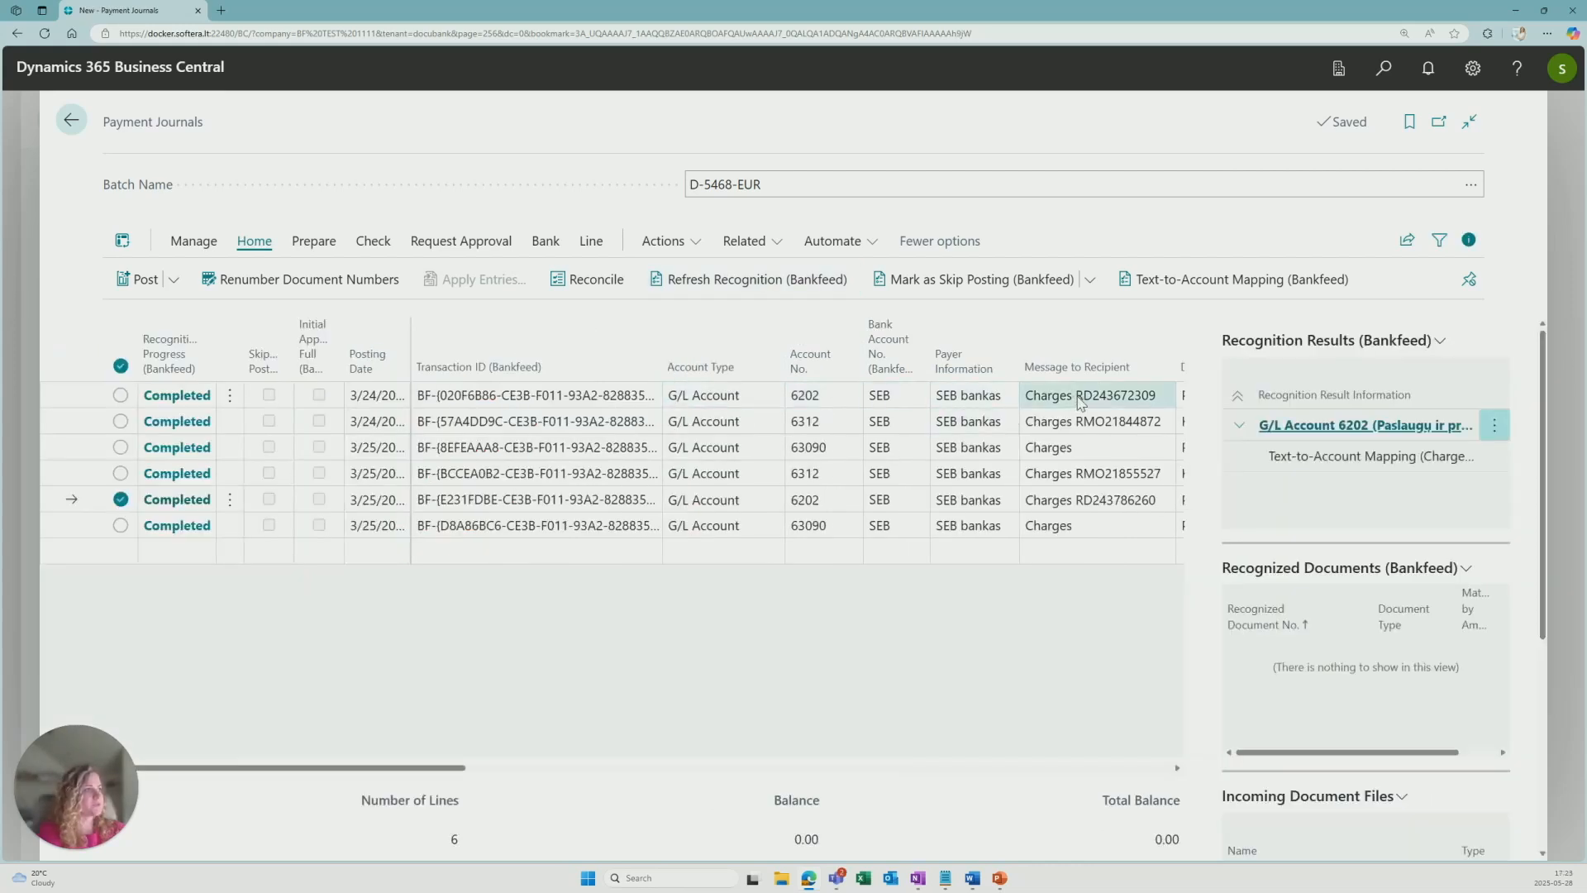
Step: Compare the message to recipient with the recognized account on the first three payment lines
{"action": "left_click", "coordinate": [1057, 396]}
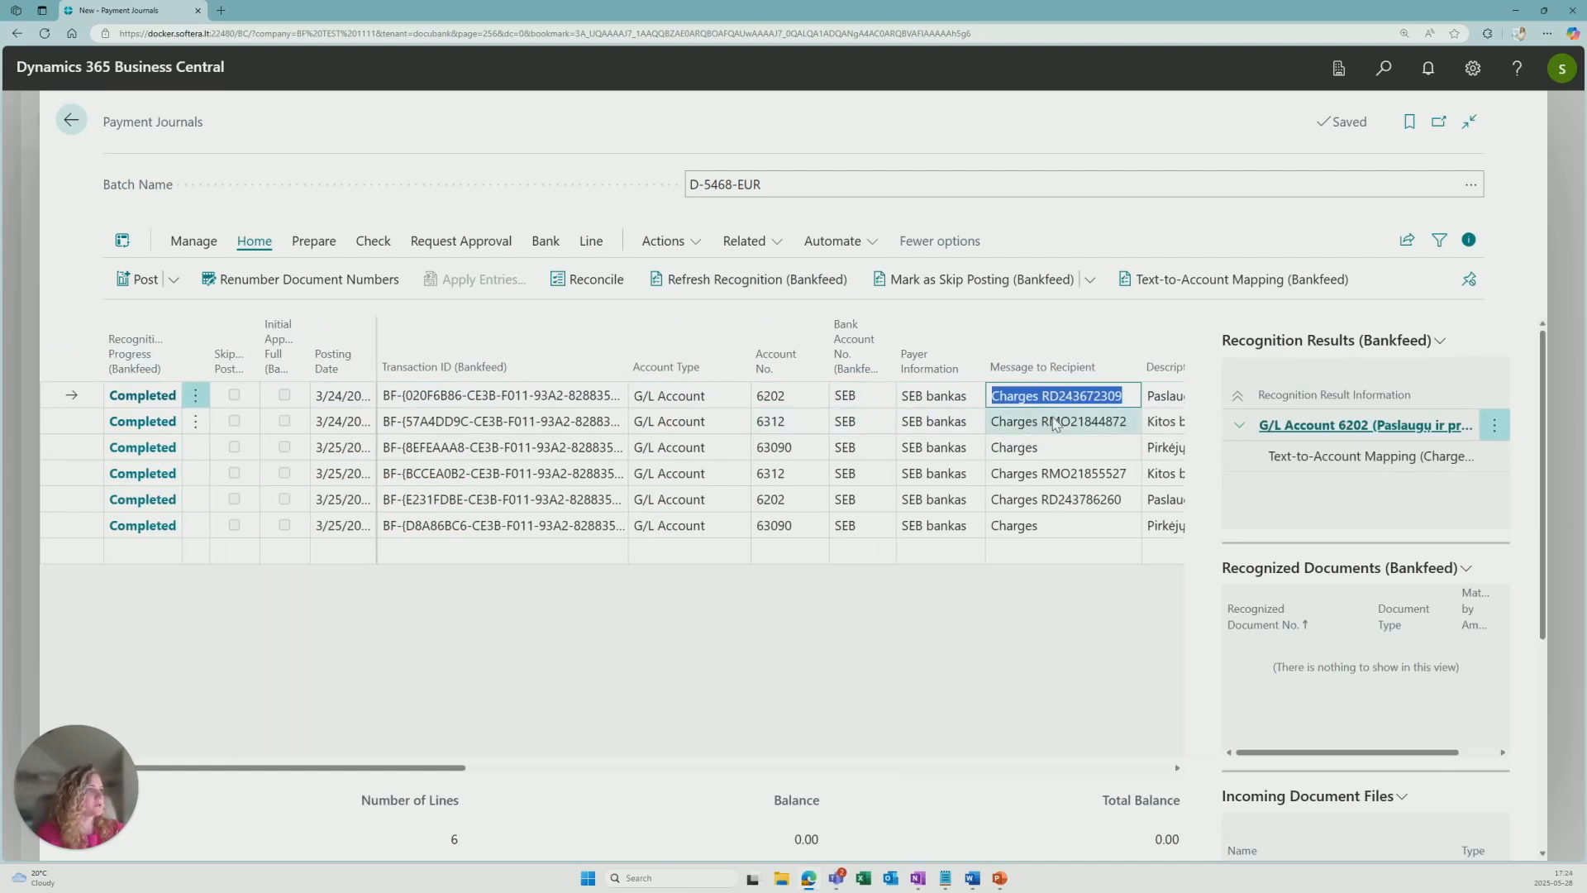
{"action": "left_click", "coordinate": [1025, 427]}
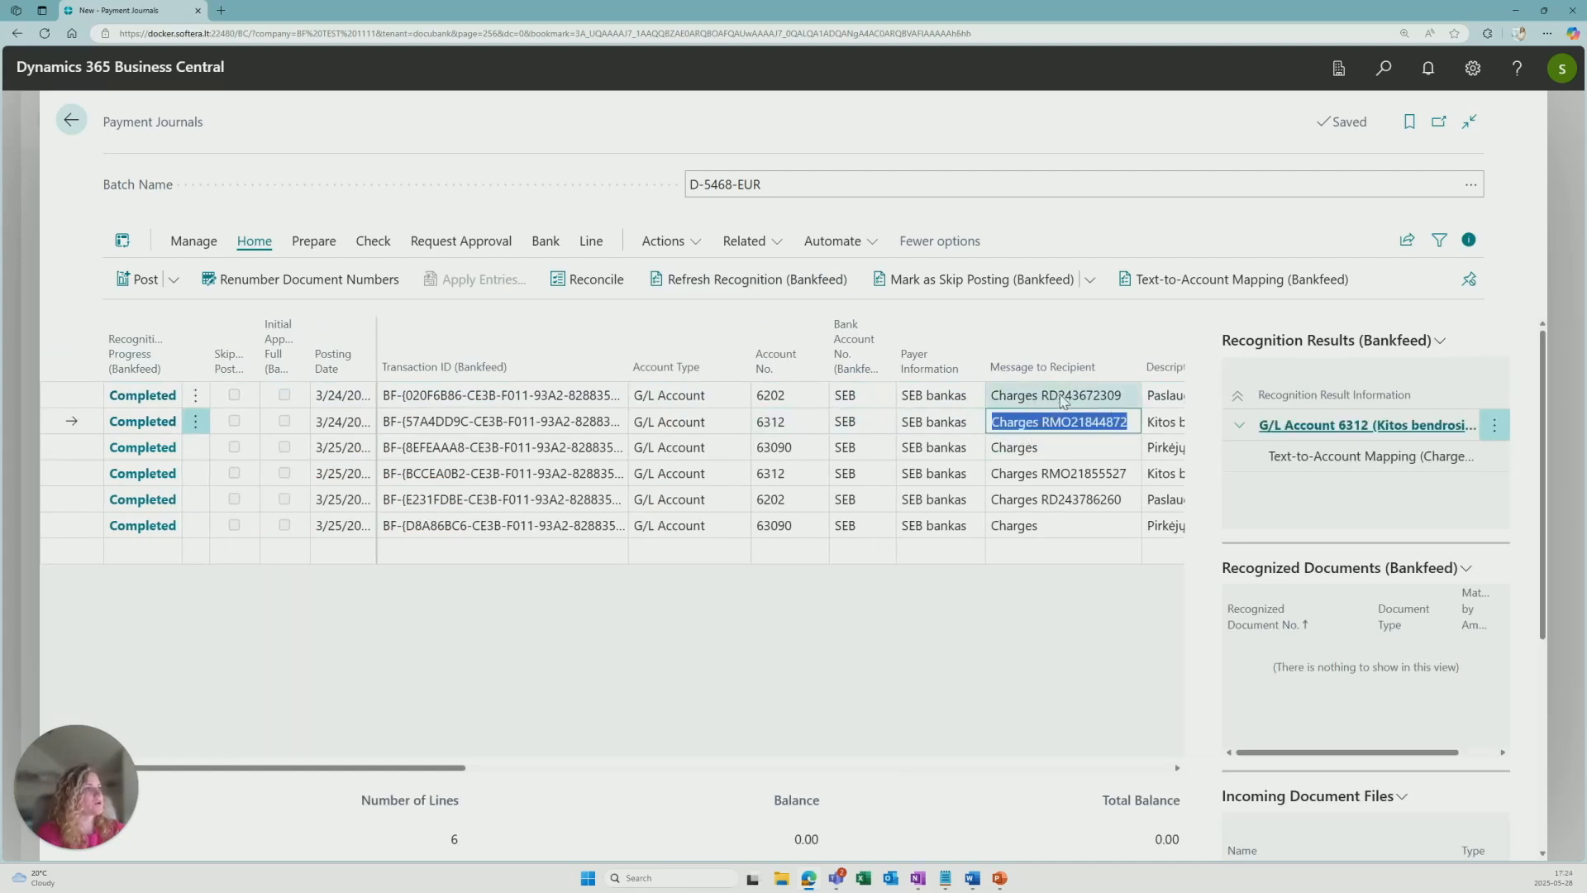
{"action": "left_click", "coordinate": [1038, 449]}
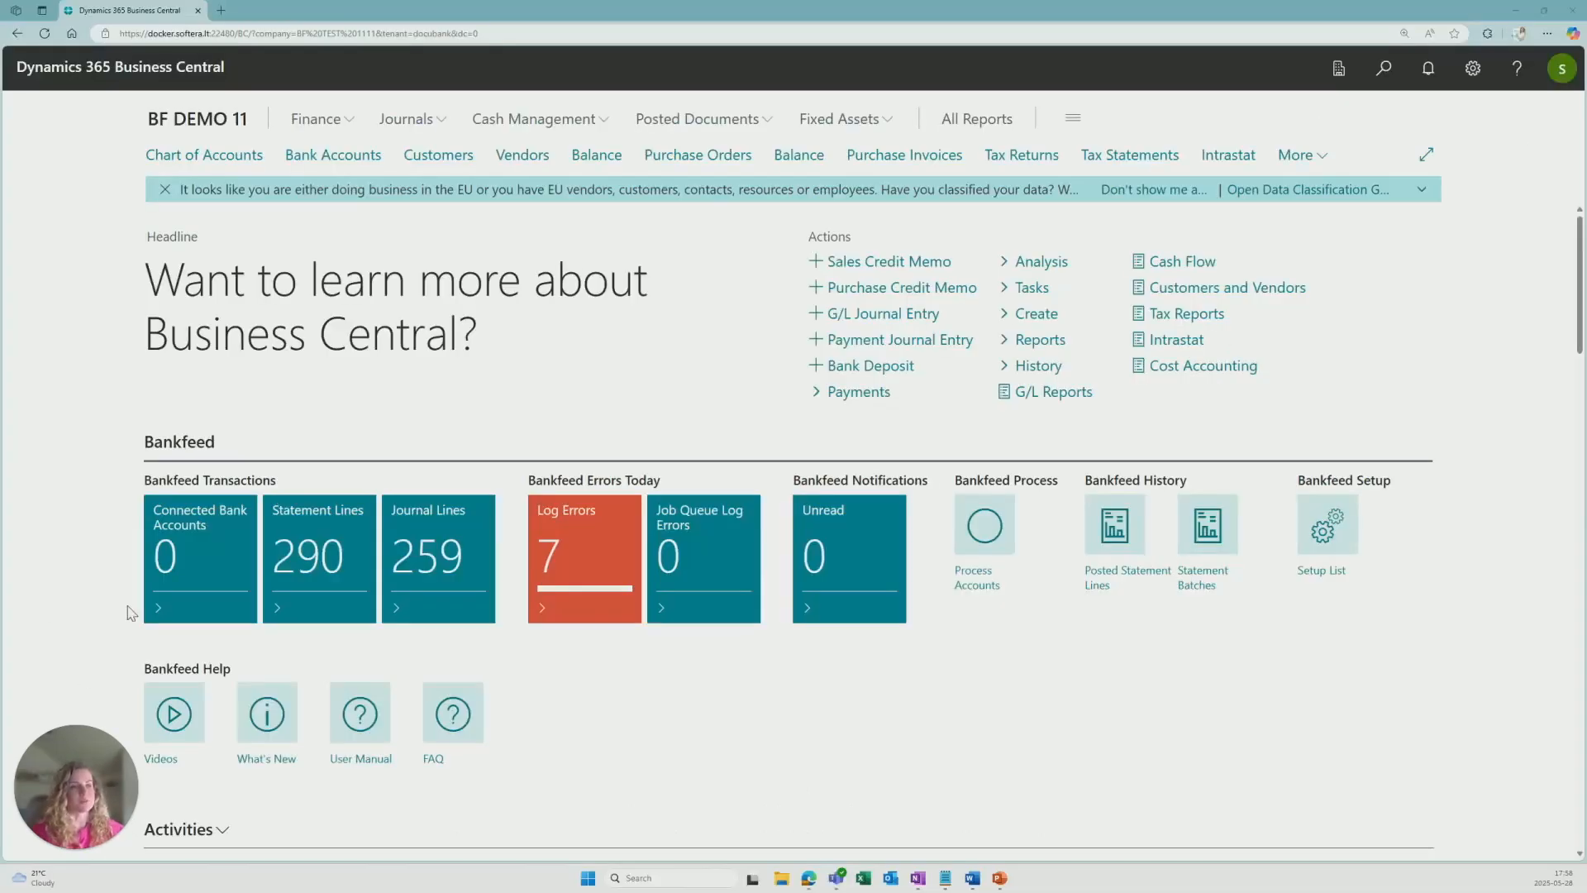
Step: Open journal batch D-5468-EUR from the Bankfeed journal lines and mark its first two lines as Skip Posting
{"action": "left_click", "coordinate": [447, 573]}
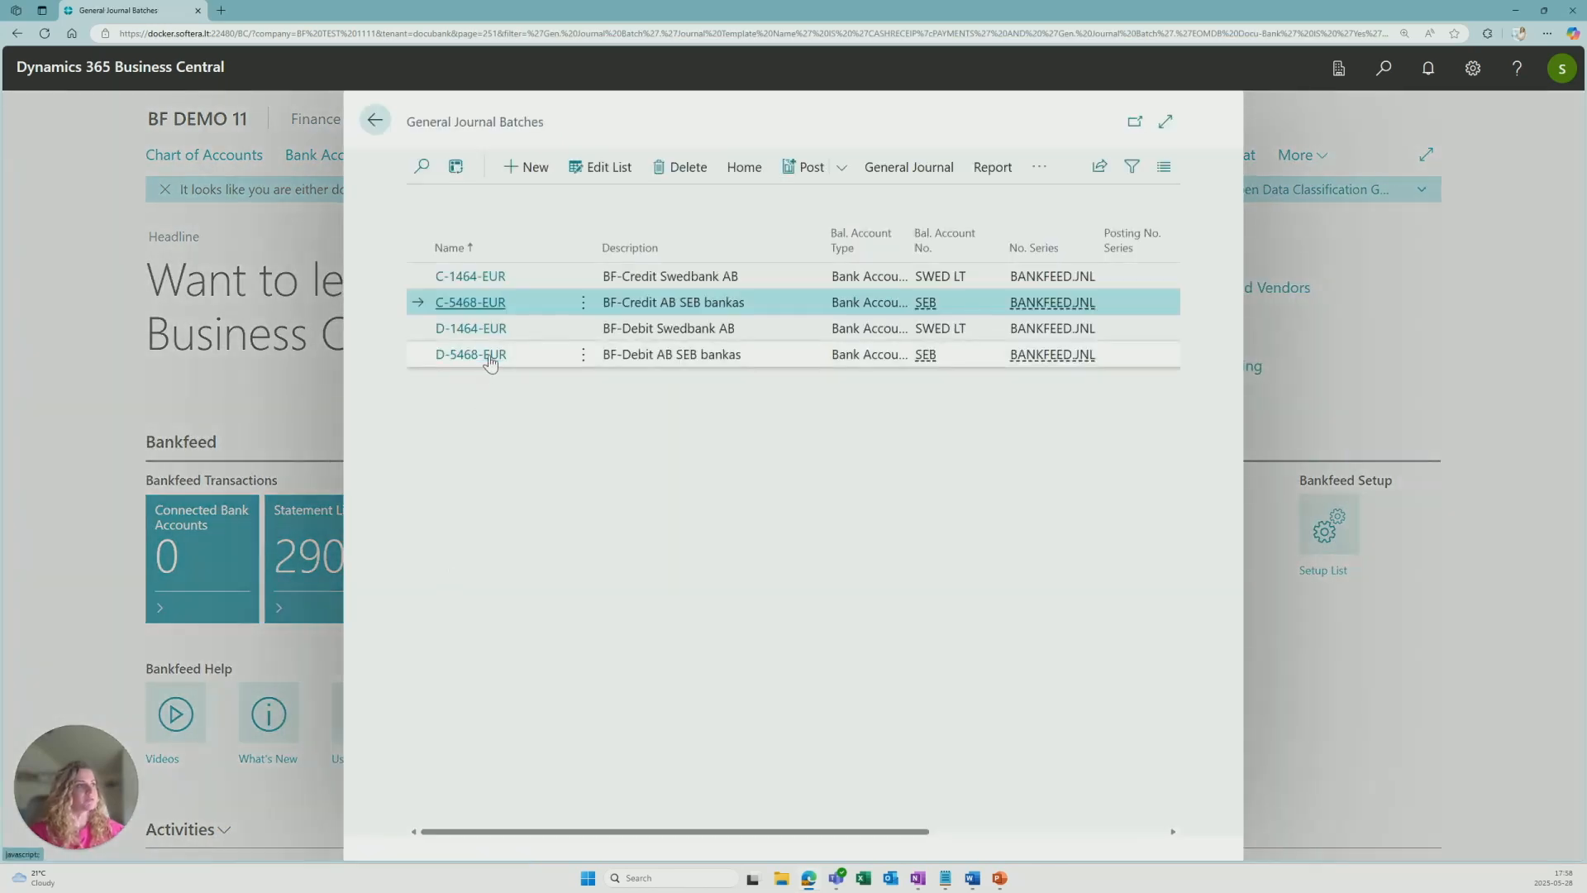
{"action": "left_click", "coordinate": [472, 354]}
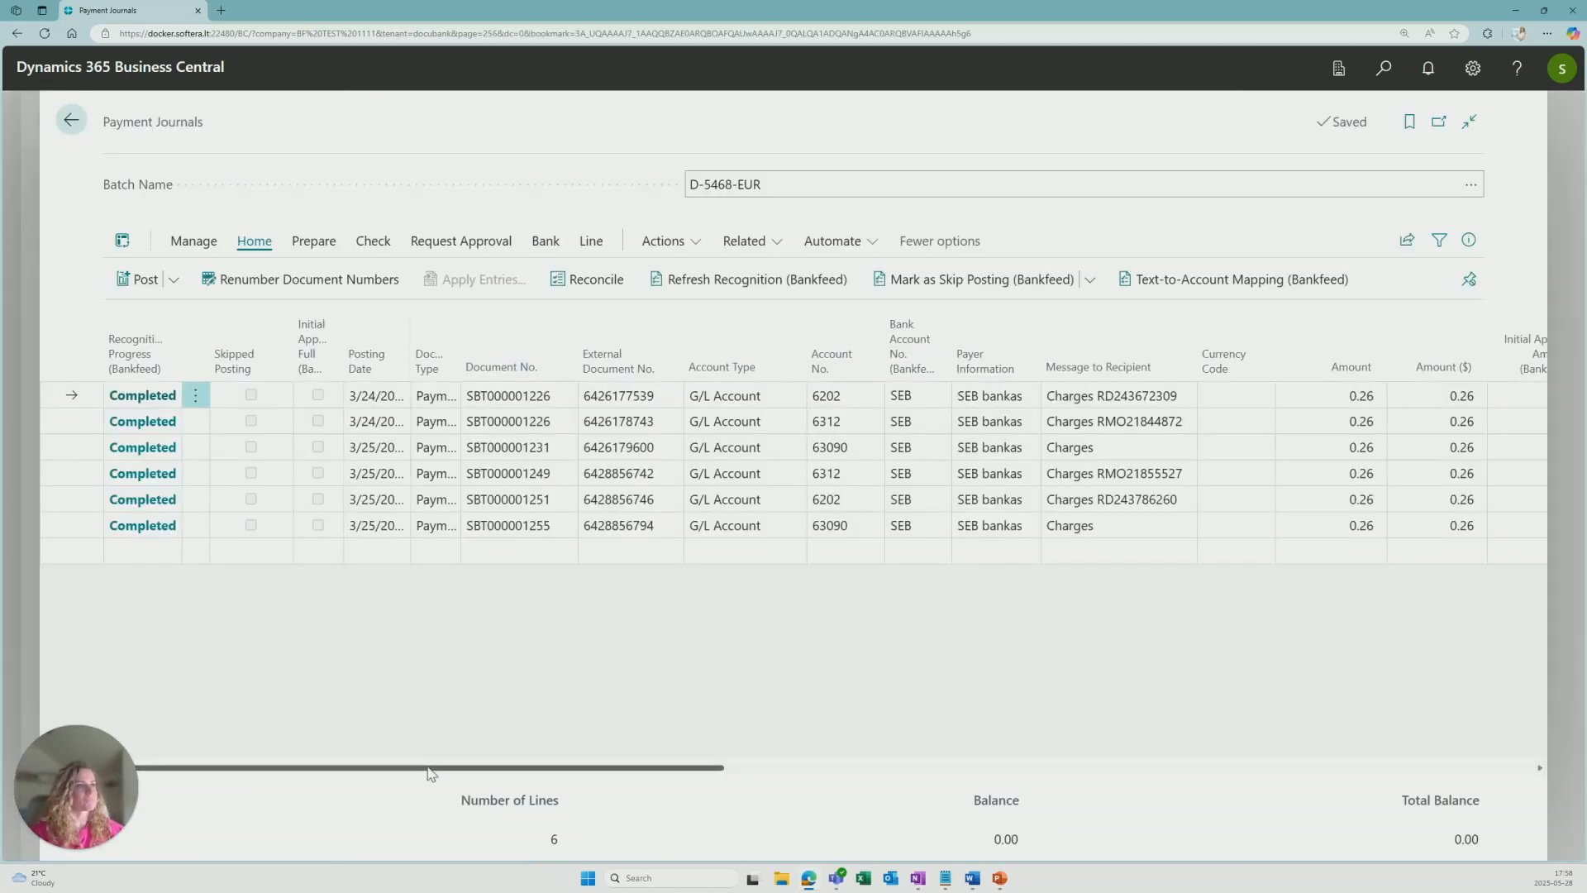
{"action": "left_click_drag", "start_coordinate": [430, 773], "coordinate": [508, 771]}
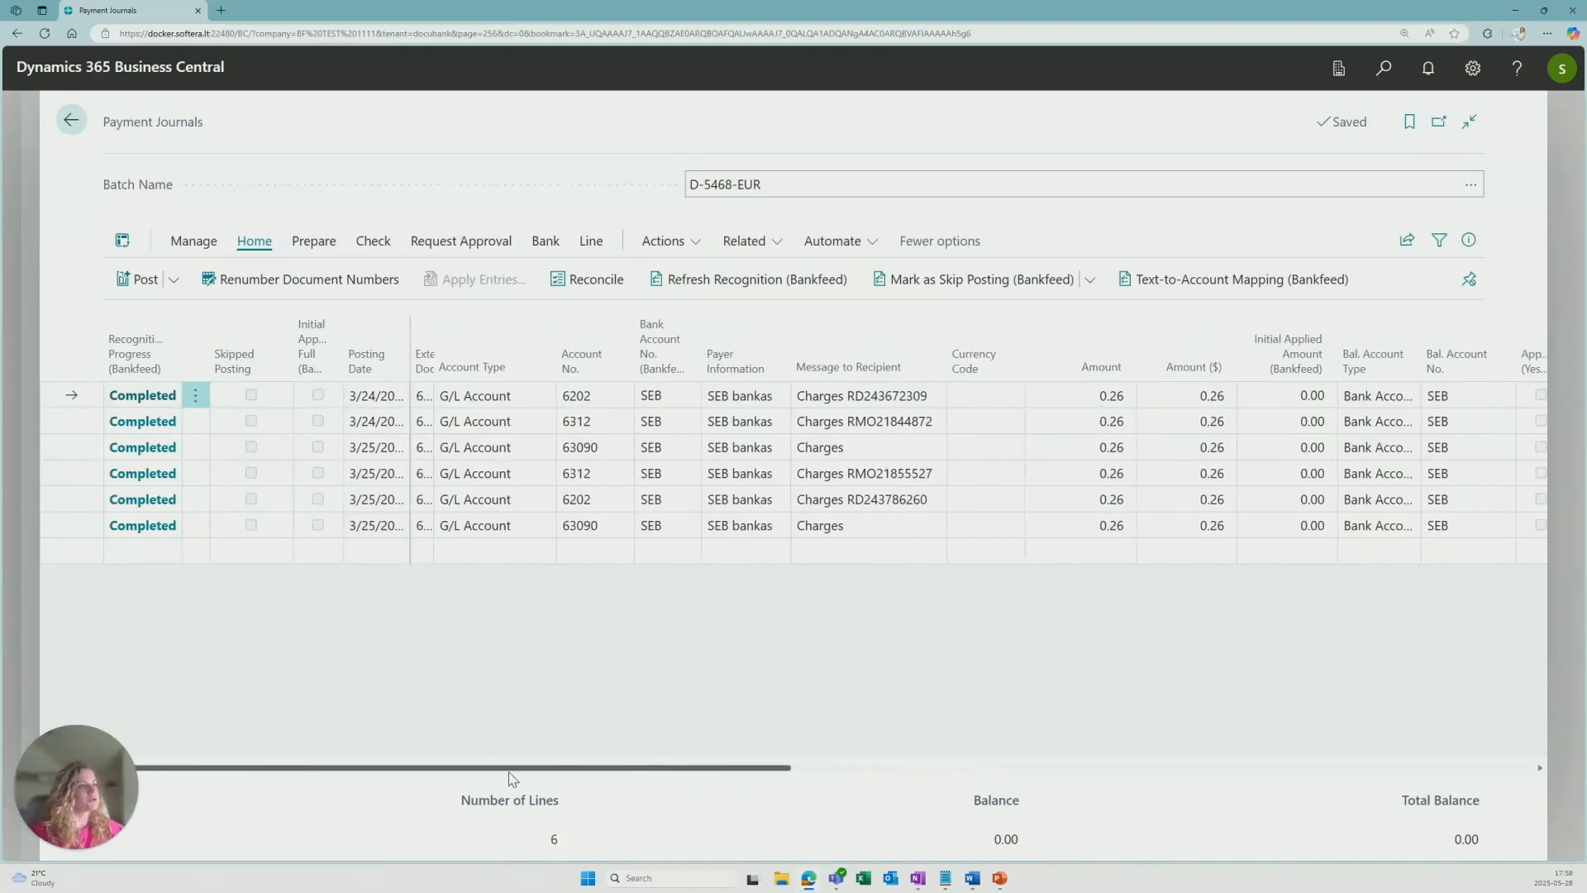
{"action": "left_click", "coordinate": [93, 426]}
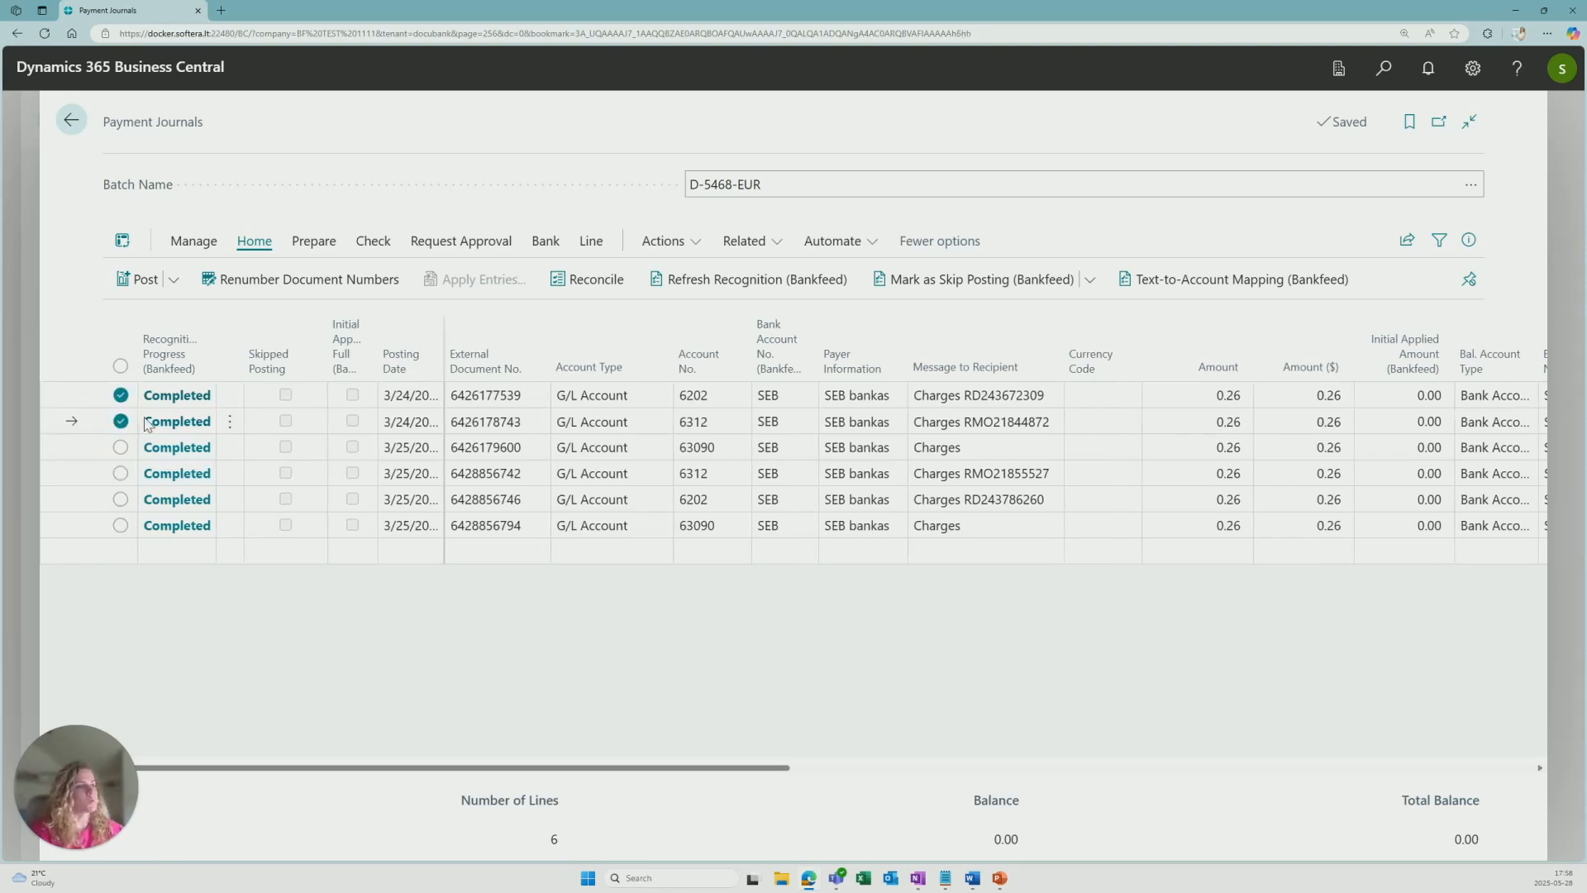
{"action": "left_click", "coordinate": [1014, 283]}
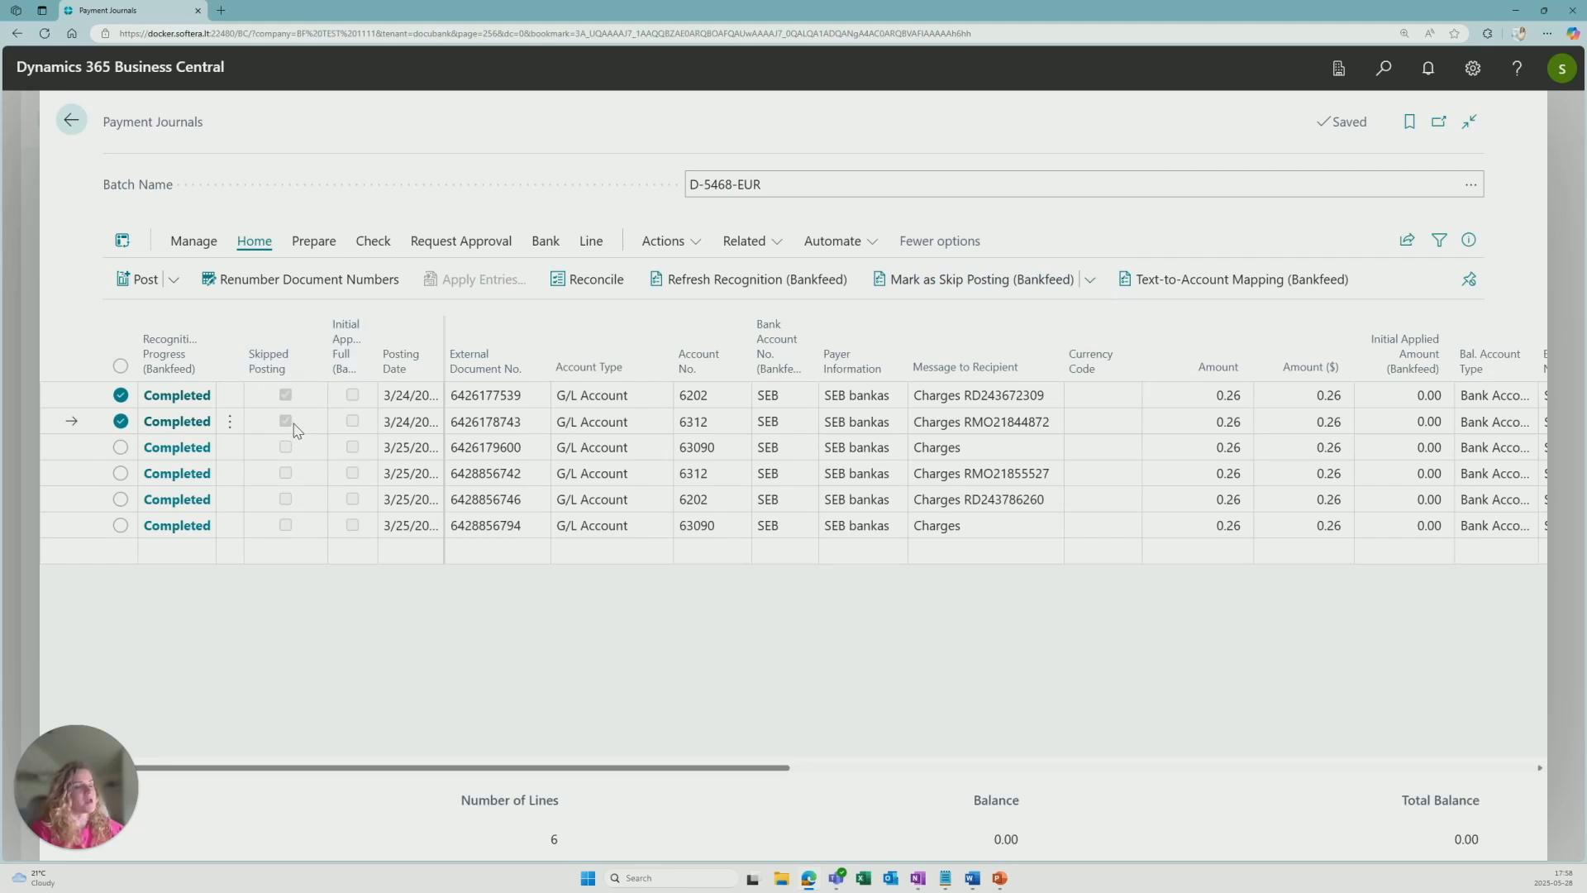
Step: Unmark skip posting on the two selected lines and mark them as Skip Posting again
{"action": "left_click", "coordinate": [1091, 281]}
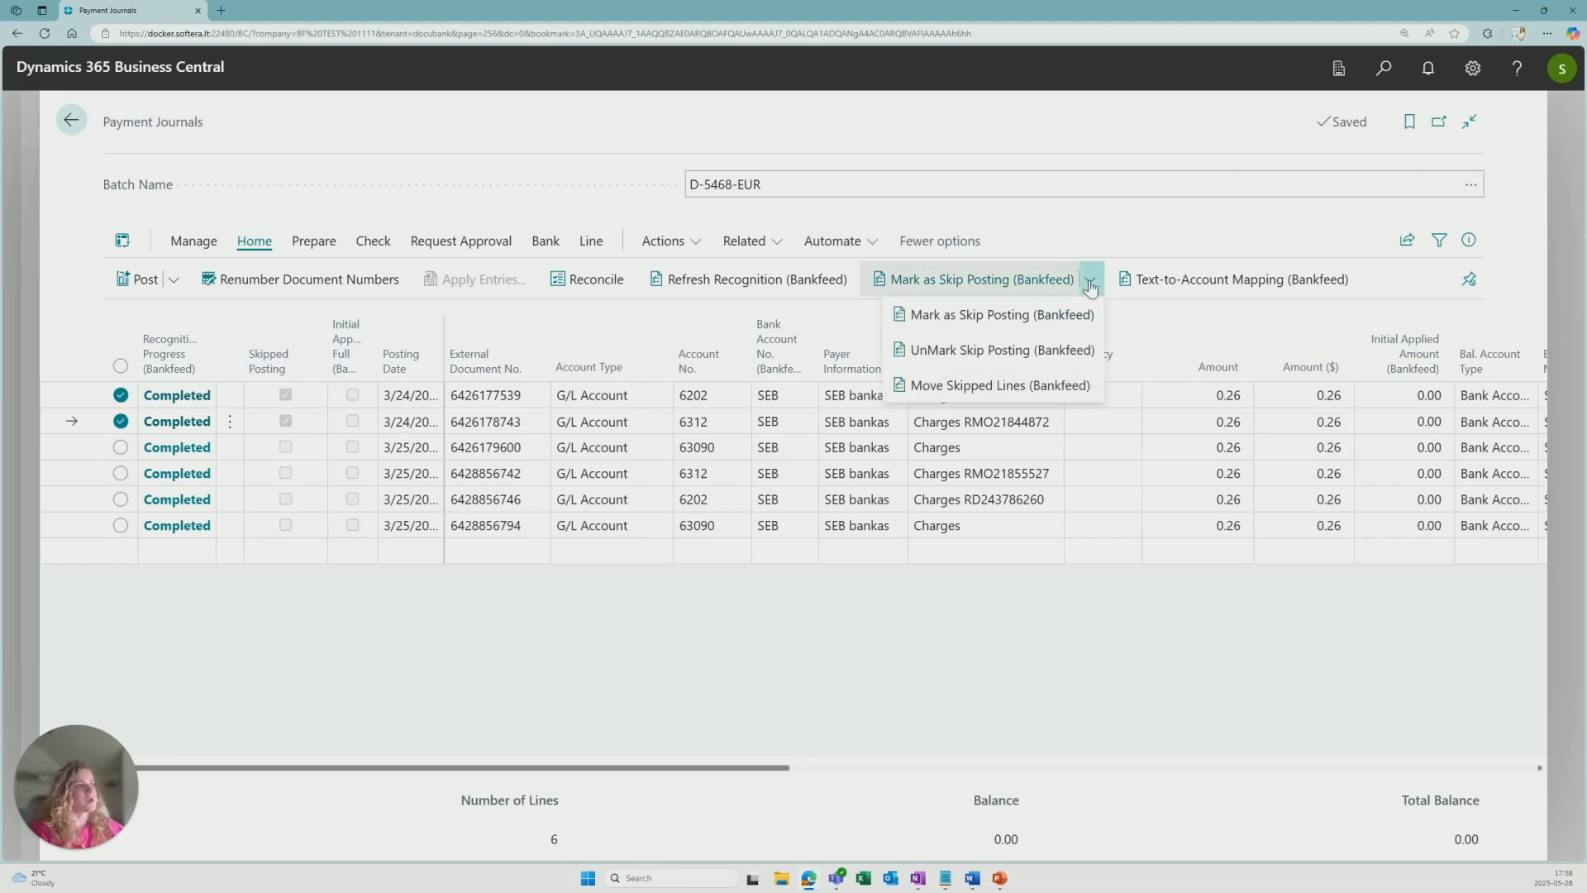
{"action": "left_click", "coordinate": [1025, 359]}
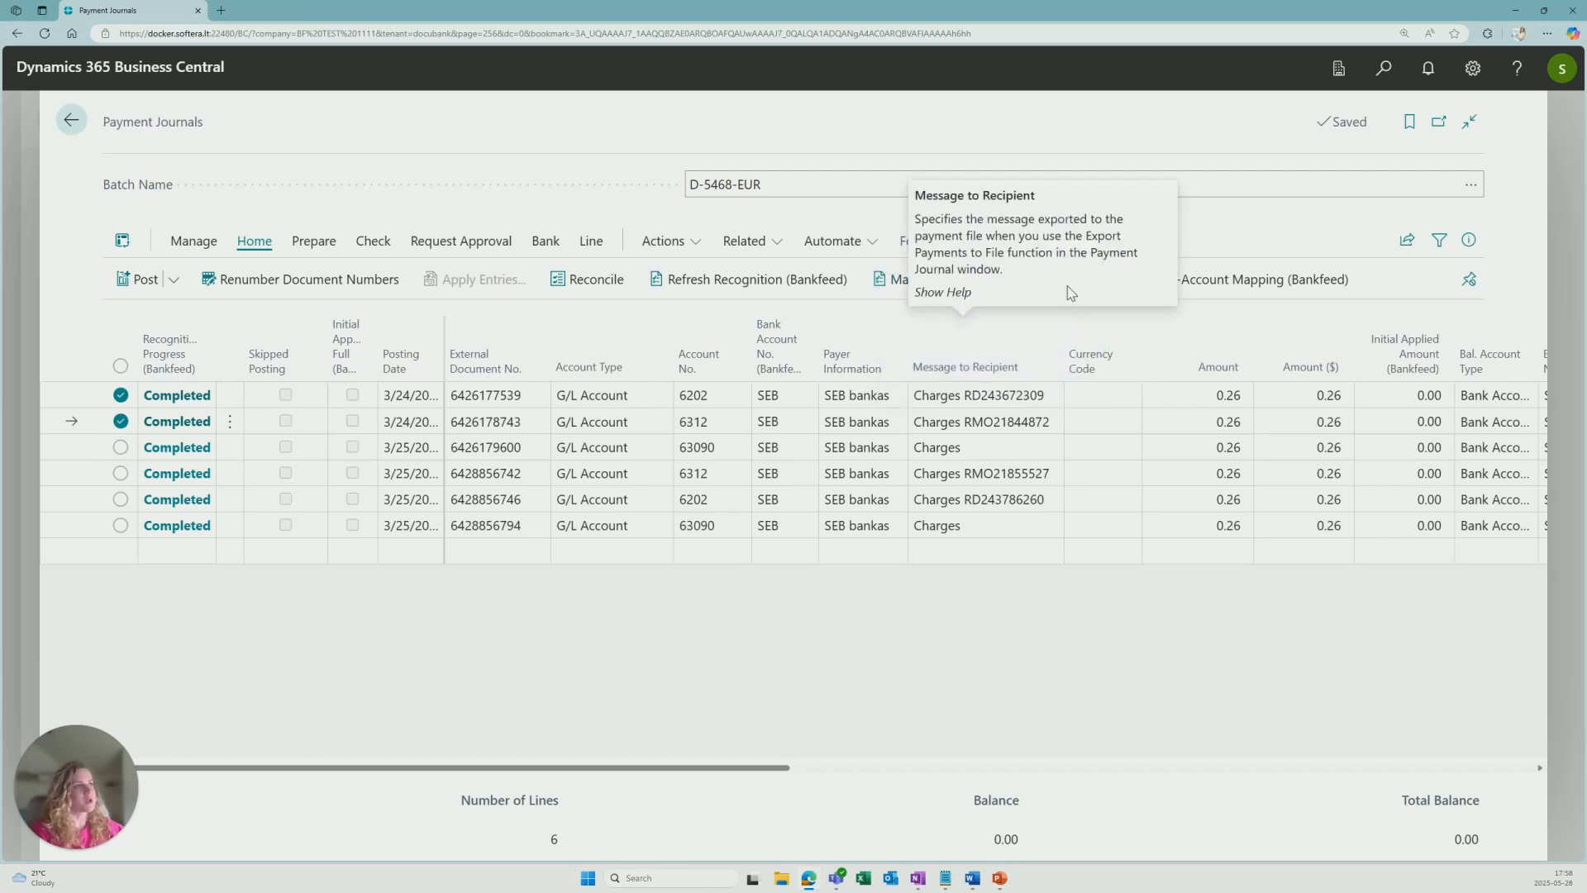
{"action": "left_click", "coordinate": [959, 279]}
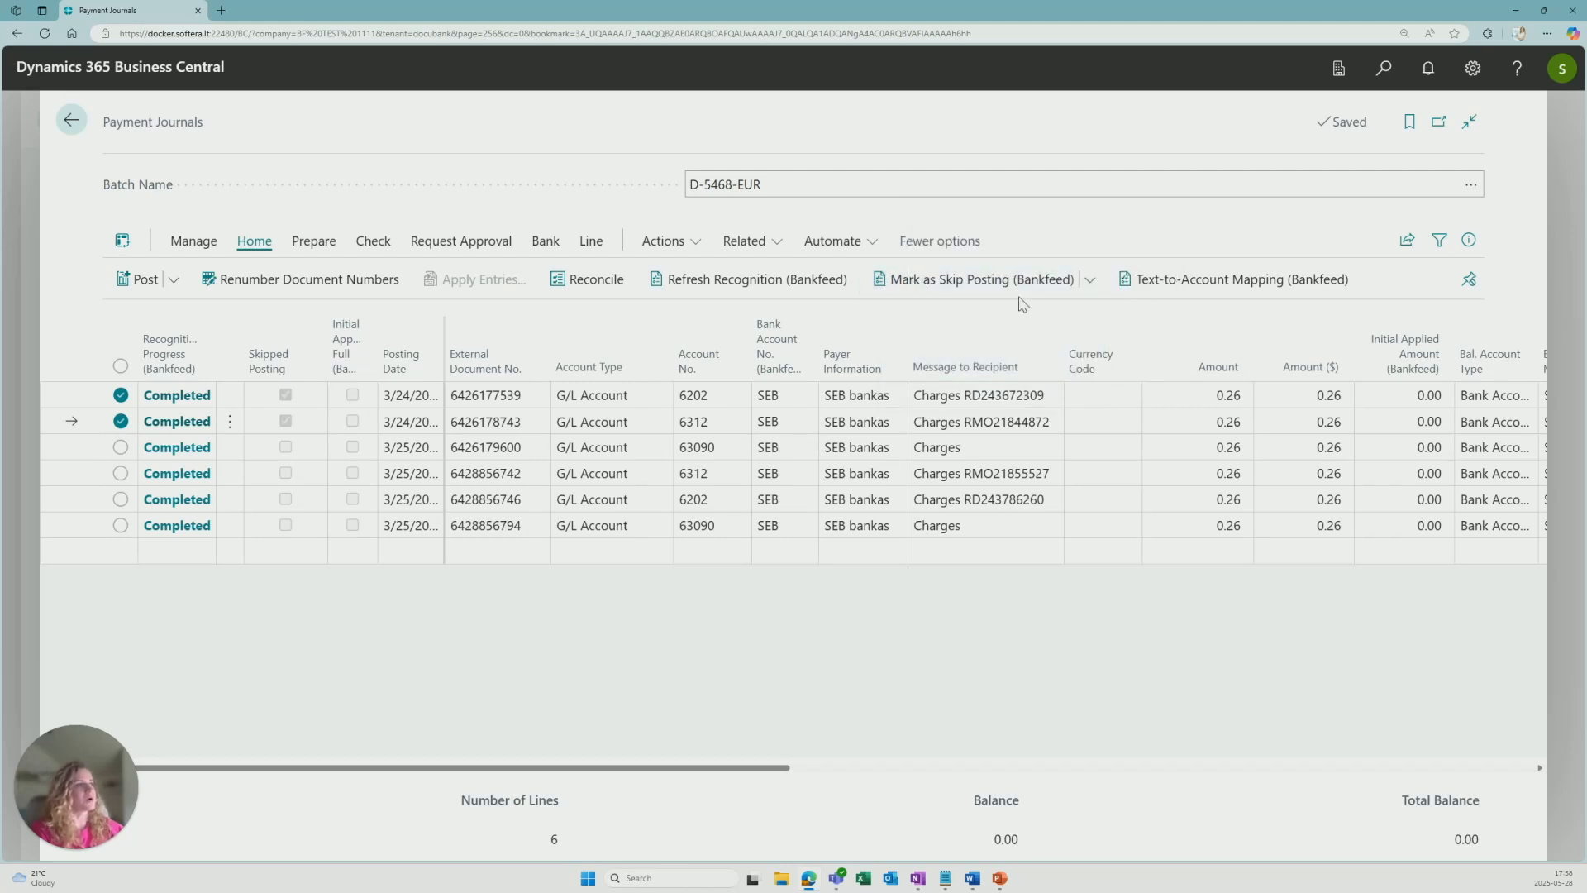
Step: Move the skipped lines out of the D-5468-EUR payment journal
{"action": "left_click", "coordinate": [1090, 281]}
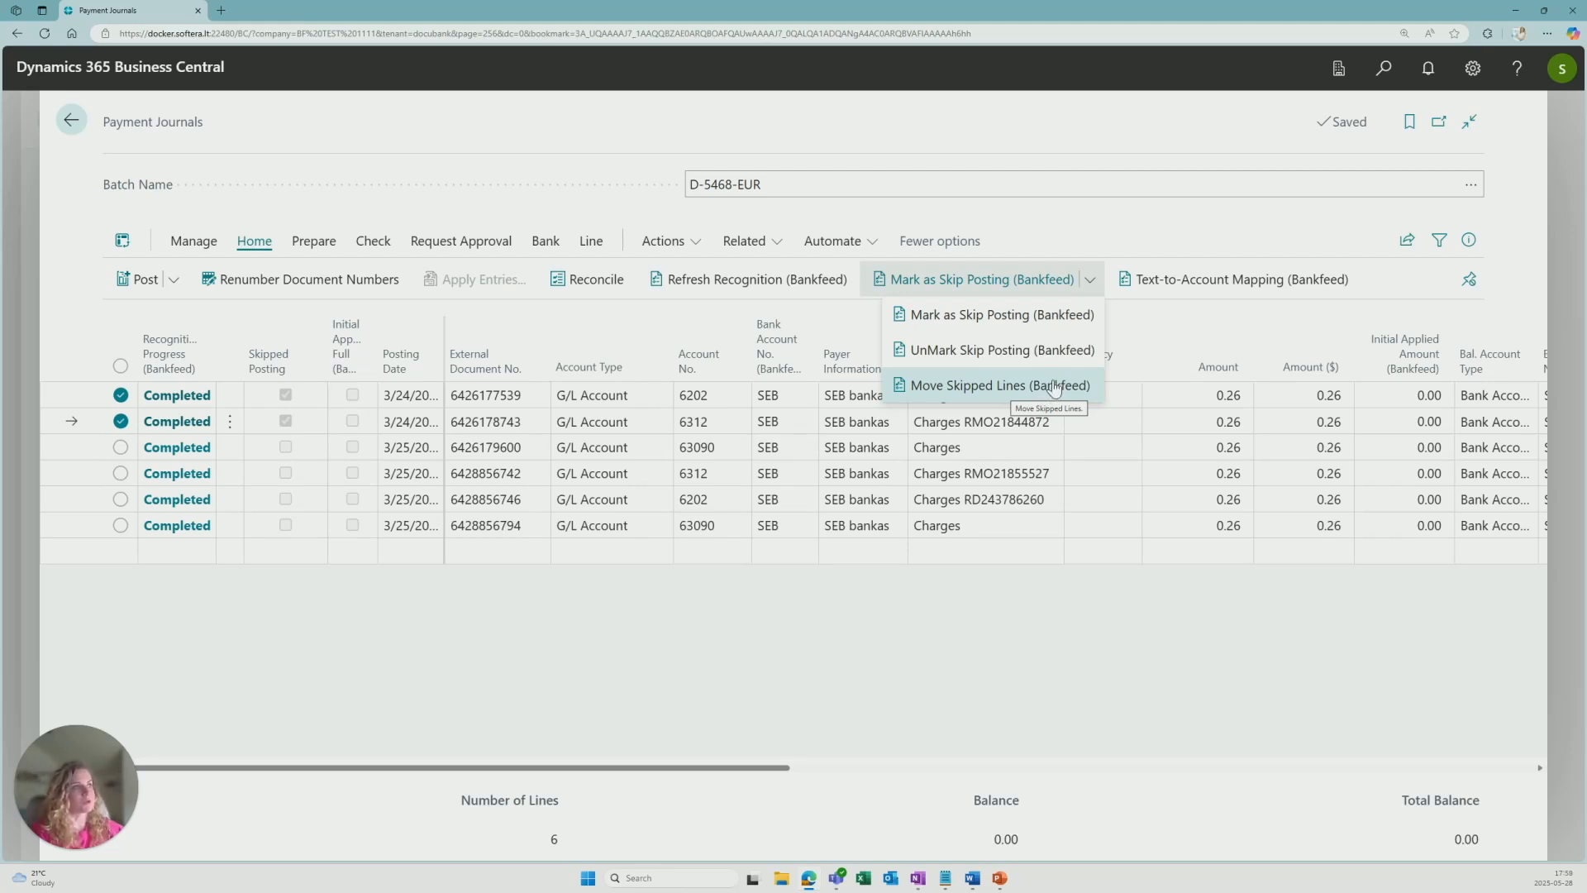
{"action": "left_click", "coordinate": [992, 392]}
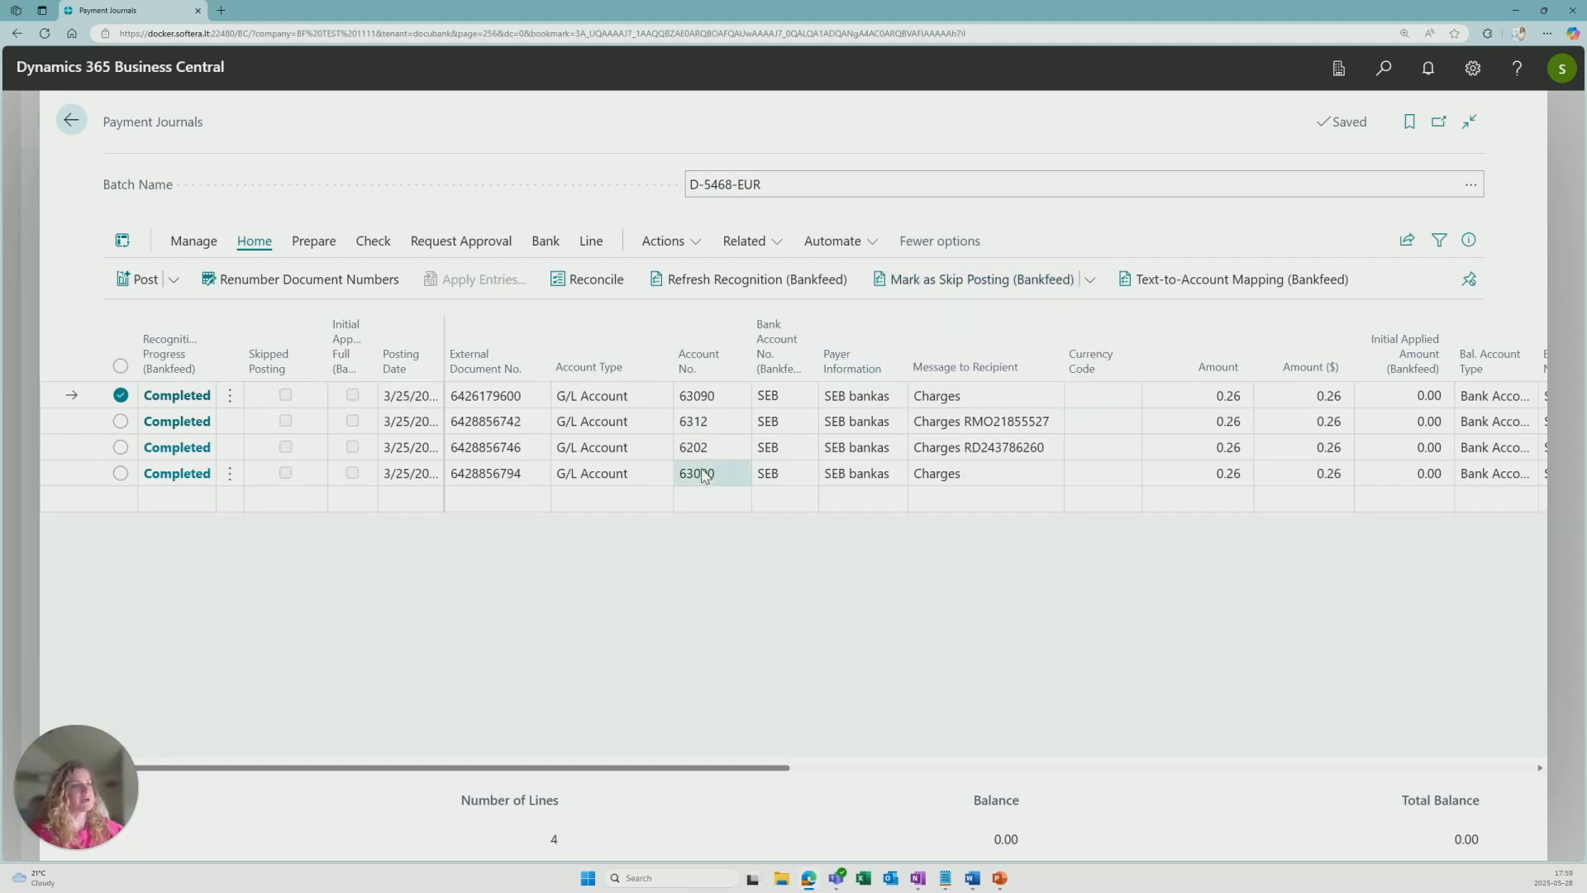